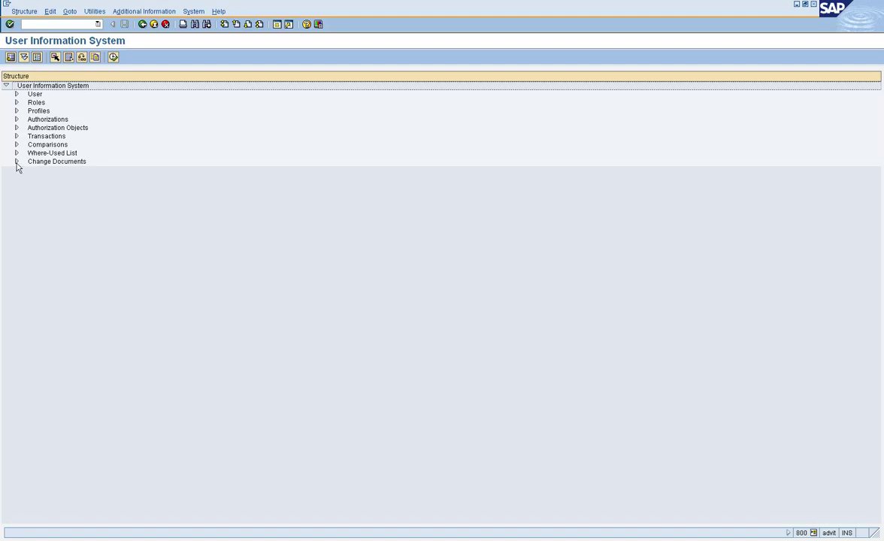
# - Expand the Change Documents branch in the User Information System tree
pyautogui.click(17, 163)
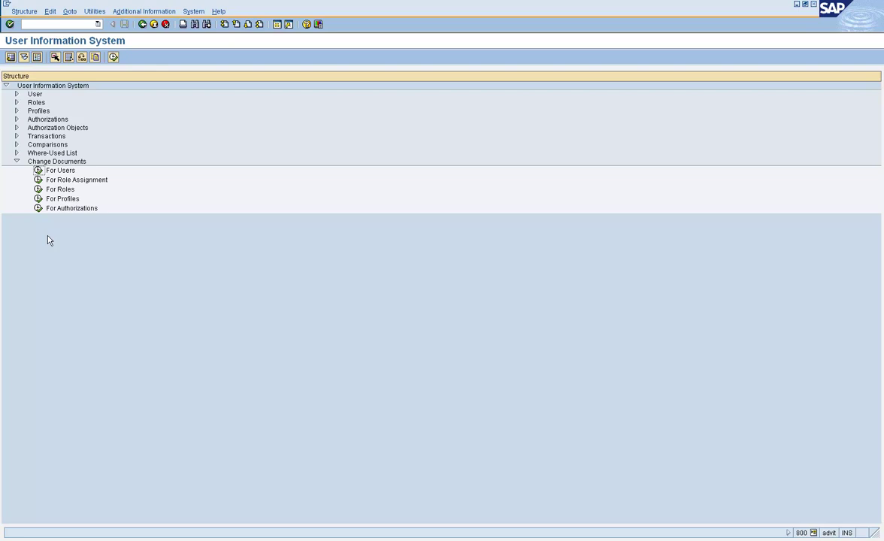
# - Open Change Documents for Users and enter the user ID
pyautogui.doubleClick(39, 170)
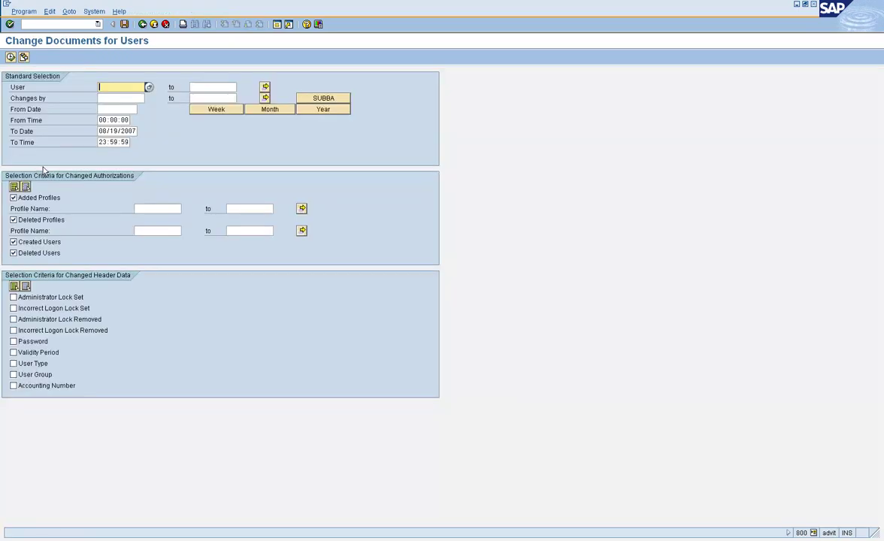
pyautogui.write('subba')
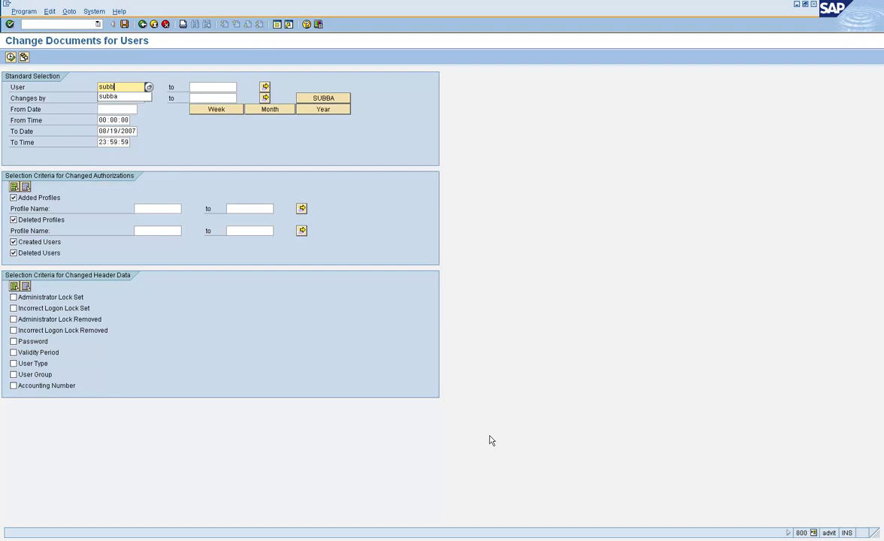
pyautogui.press('Return')
# - Tick all header-data criteria: locks, password, validity, user type, user group, accounting number
pyautogui.click(41, 321)
pyautogui.click(41, 308)
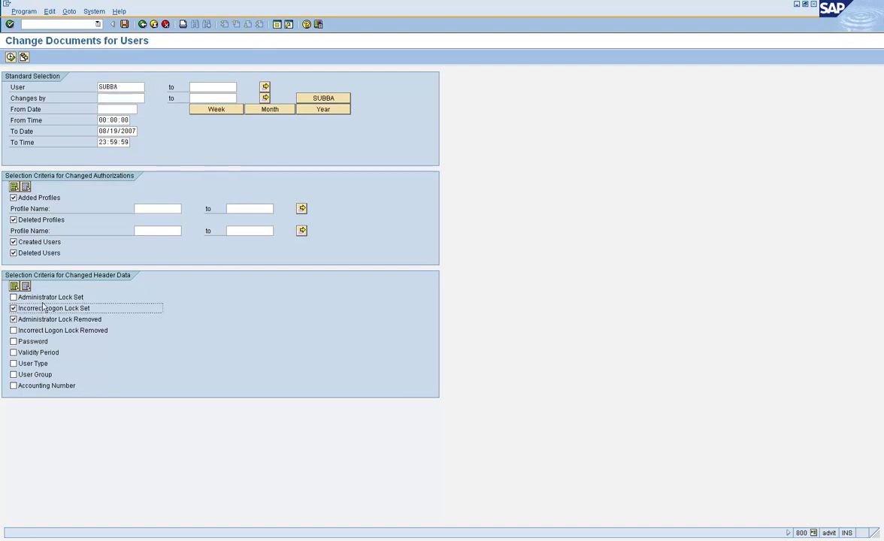
pyautogui.click(42, 296)
pyautogui.click(42, 331)
pyautogui.click(34, 342)
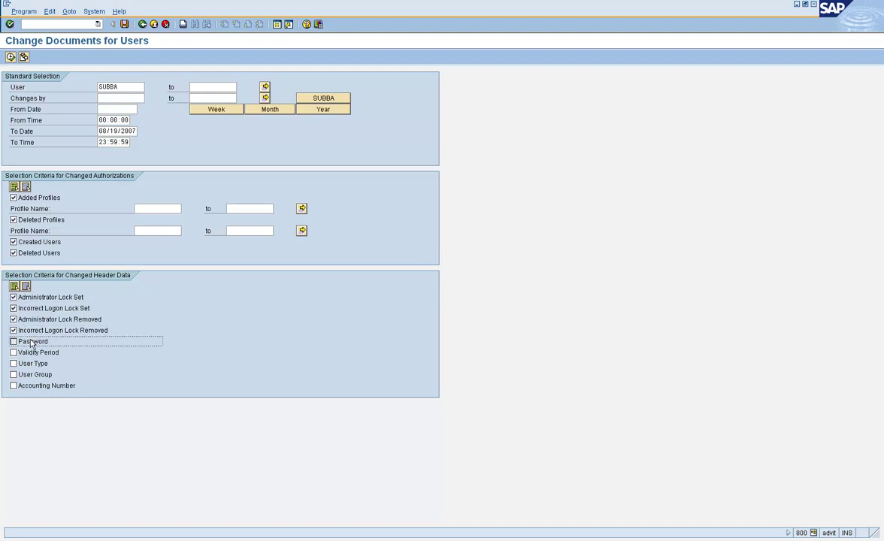
pyautogui.click(30, 353)
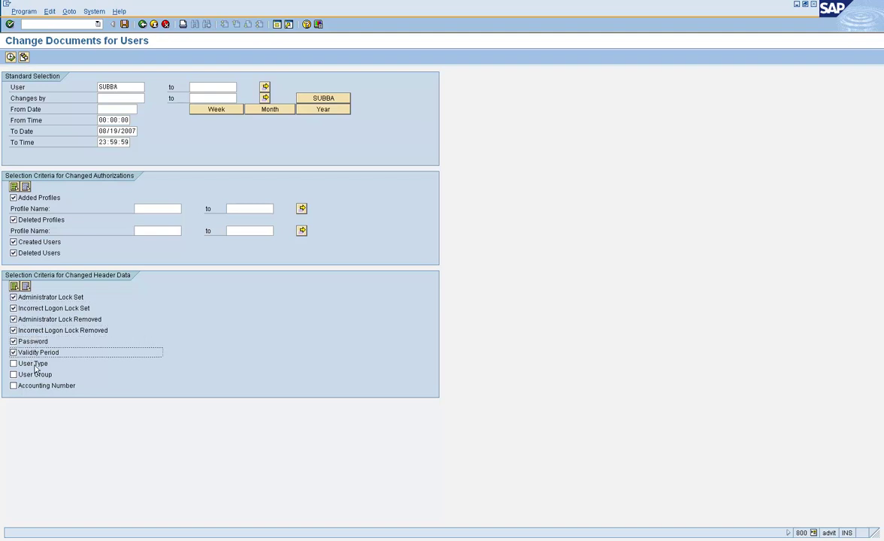
pyautogui.click(29, 363)
pyautogui.click(31, 377)
pyautogui.click(31, 386)
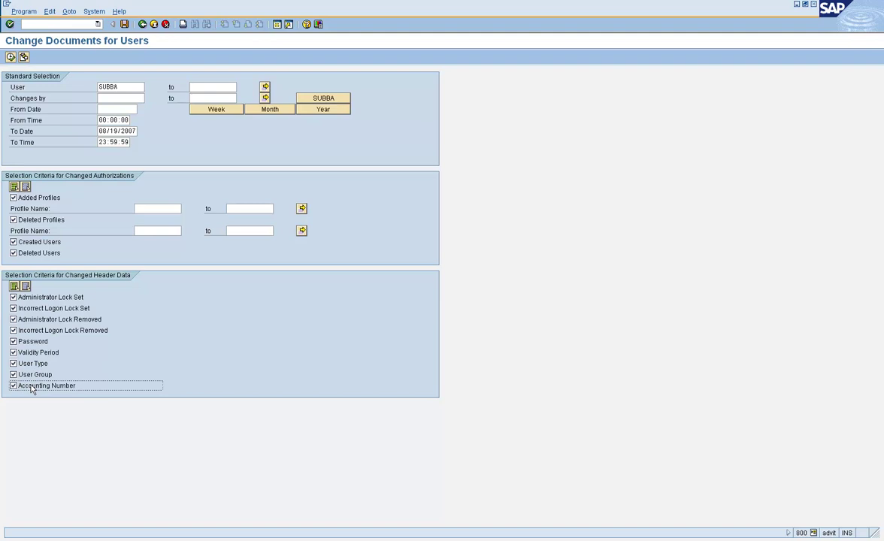
# - Run the report and inspect the User created and first Profile Added entries
pyautogui.click(11, 57)
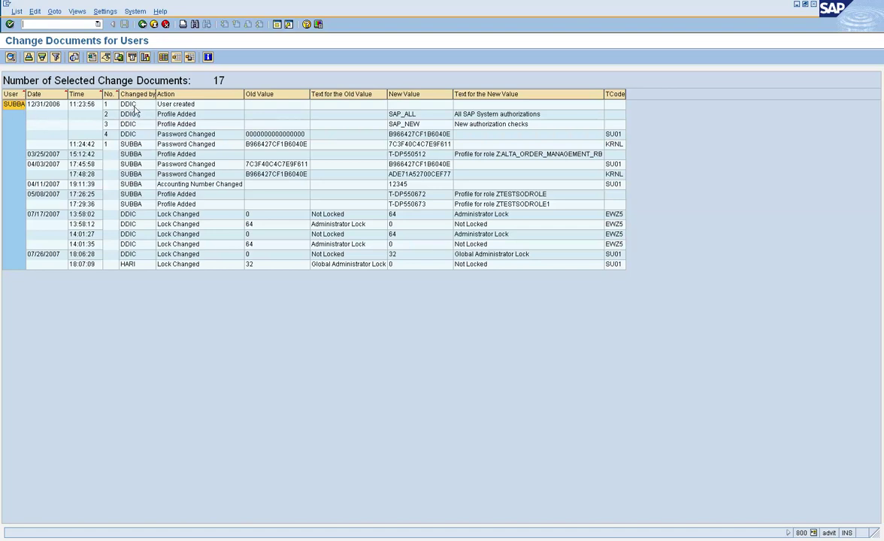
pyautogui.click(135, 106)
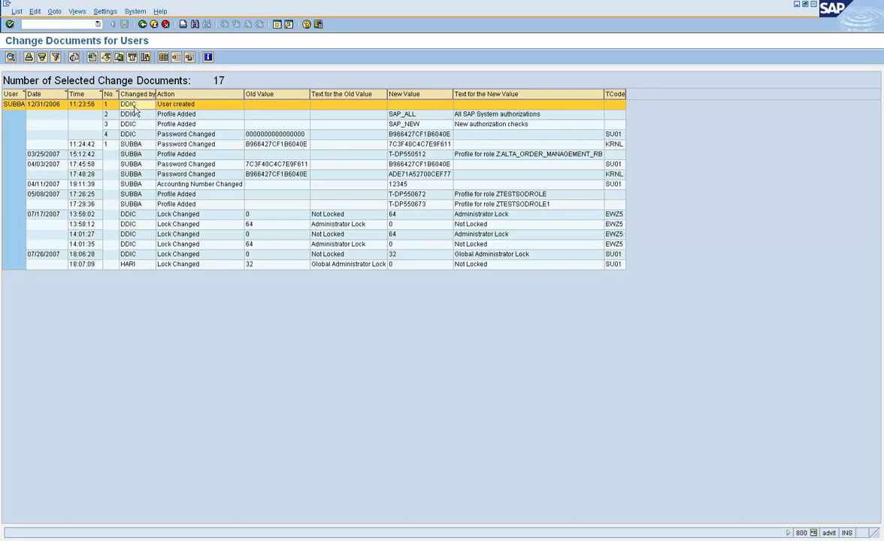
pyautogui.click(63, 107)
pyautogui.click(76, 109)
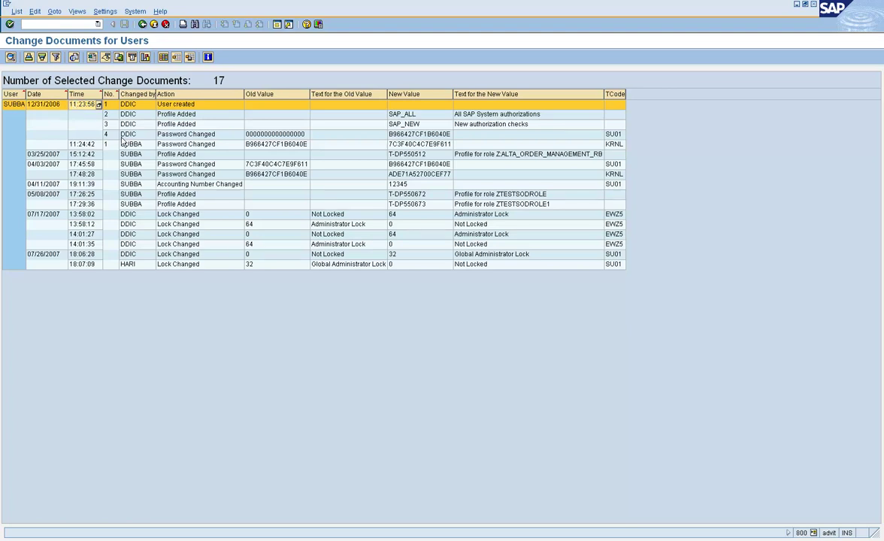
pyautogui.click(161, 114)
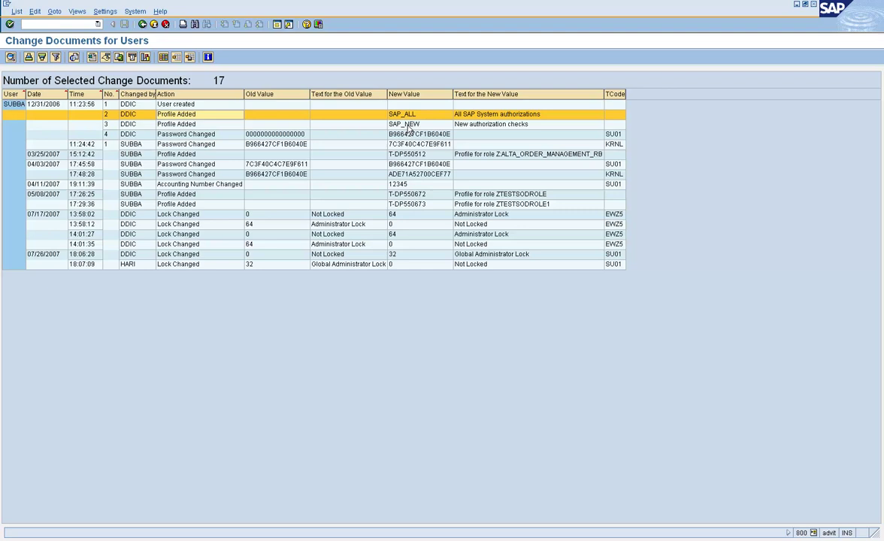
# - Select the 03/25/2007 Profile Added entry with new value T-DP550512
pyautogui.click(48, 105)
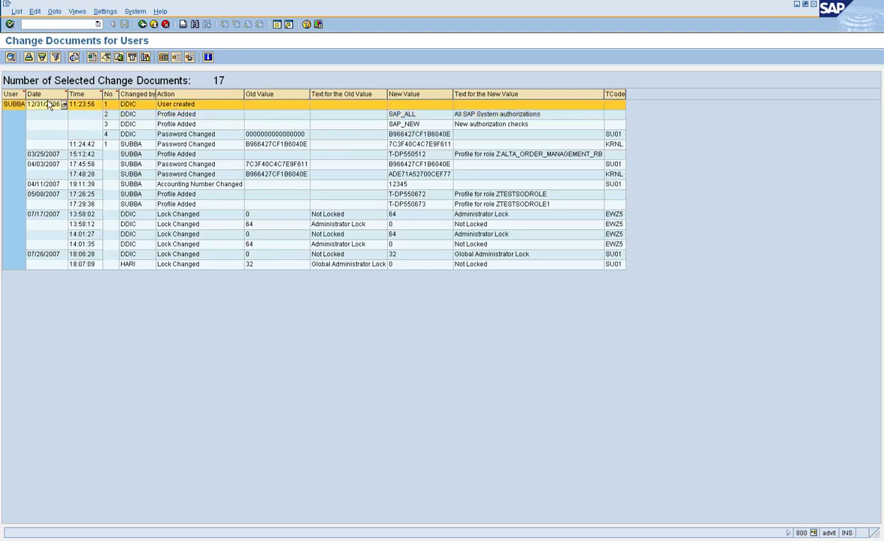
pyautogui.click(47, 155)
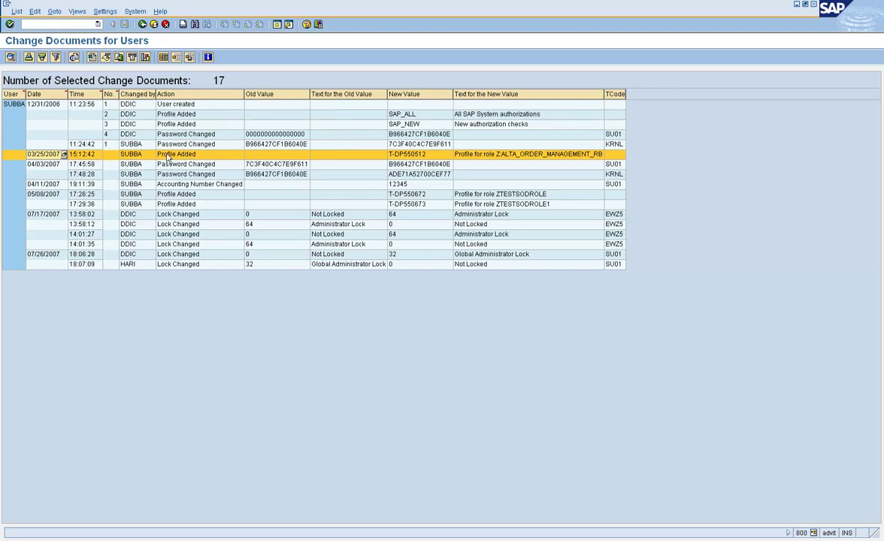
pyautogui.click(395, 155)
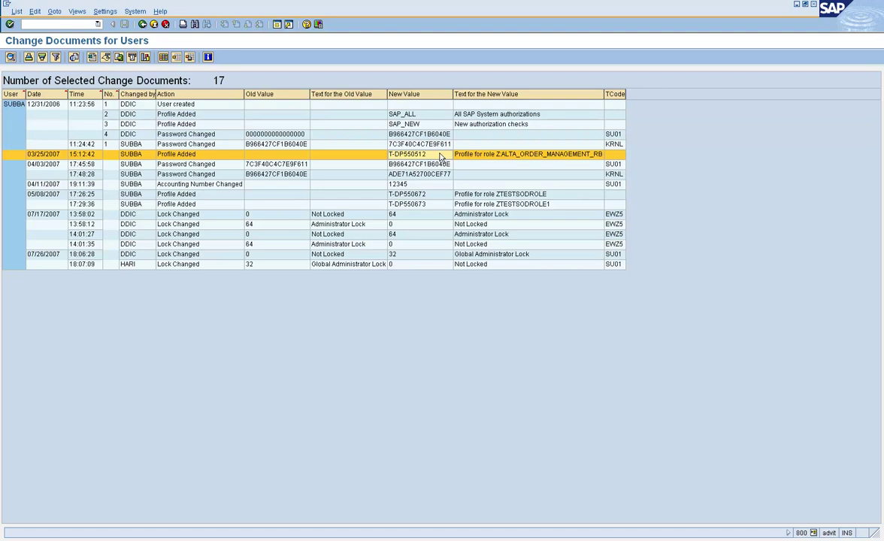
pyautogui.doubleClick(441, 156)
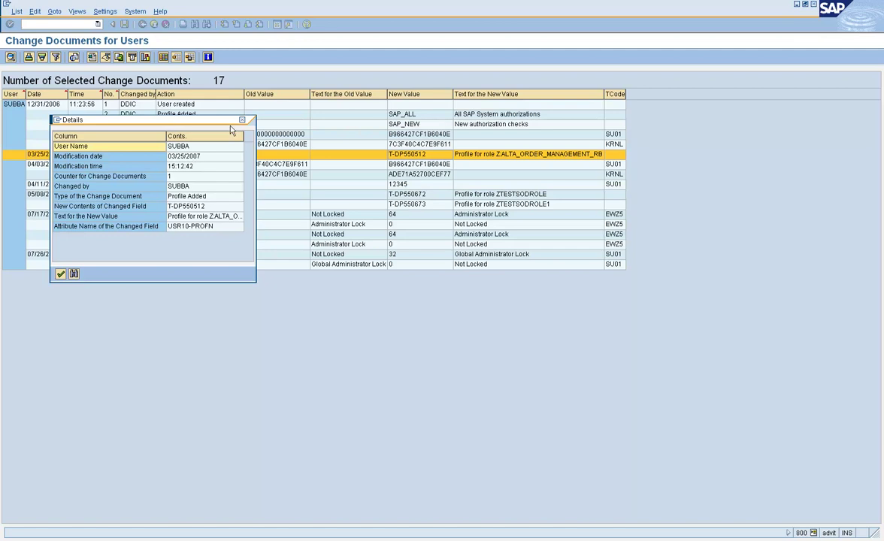
pyautogui.click(60, 274)
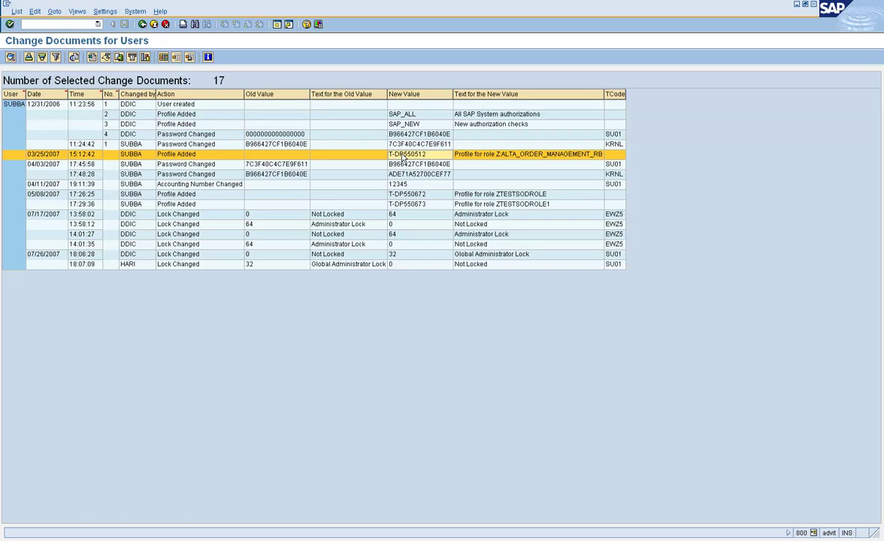
pyautogui.click(404, 157)
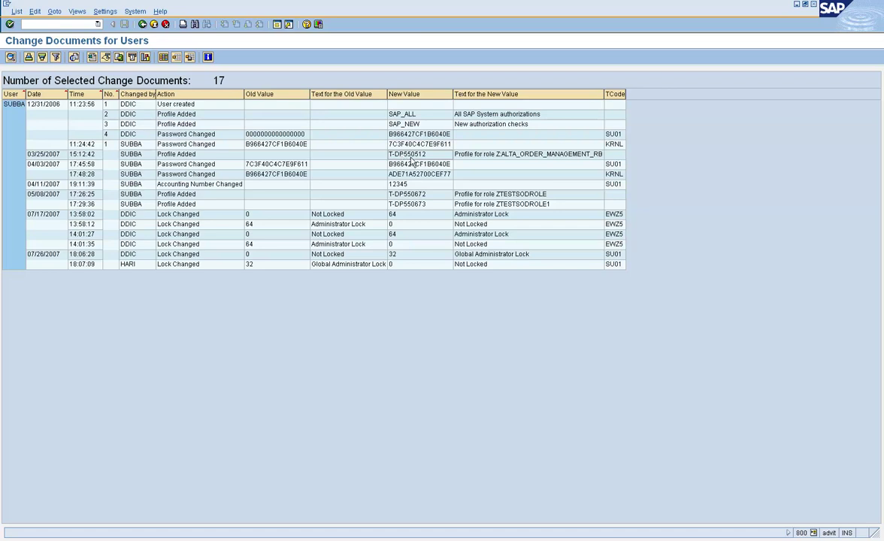
pyautogui.click(501, 156)
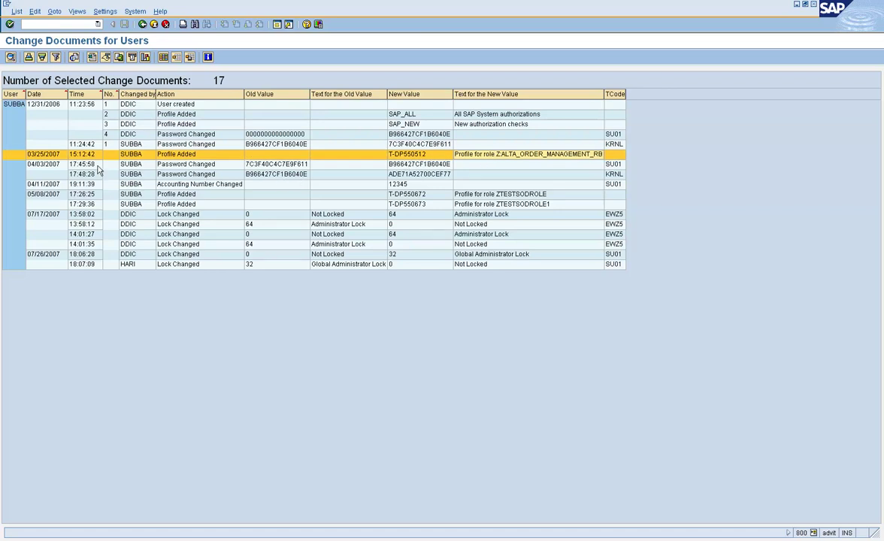
pyautogui.click(54, 165)
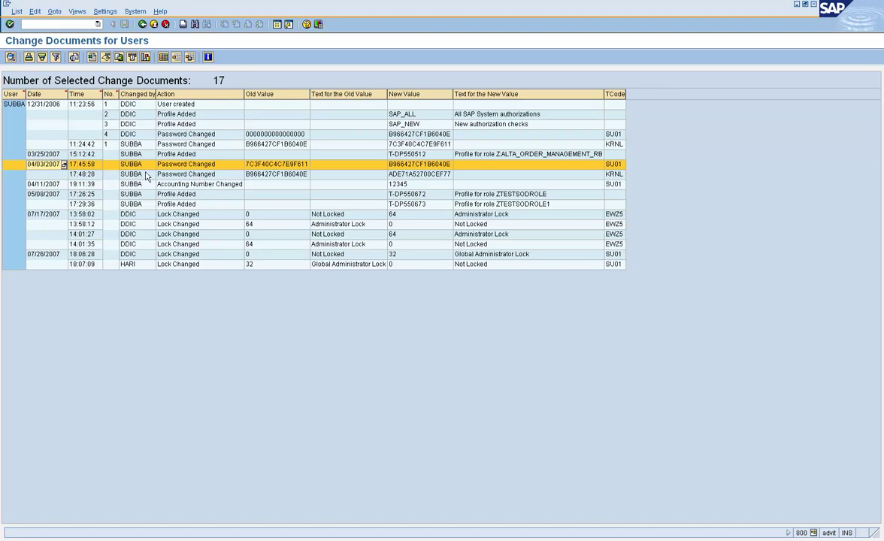
pyautogui.click(138, 166)
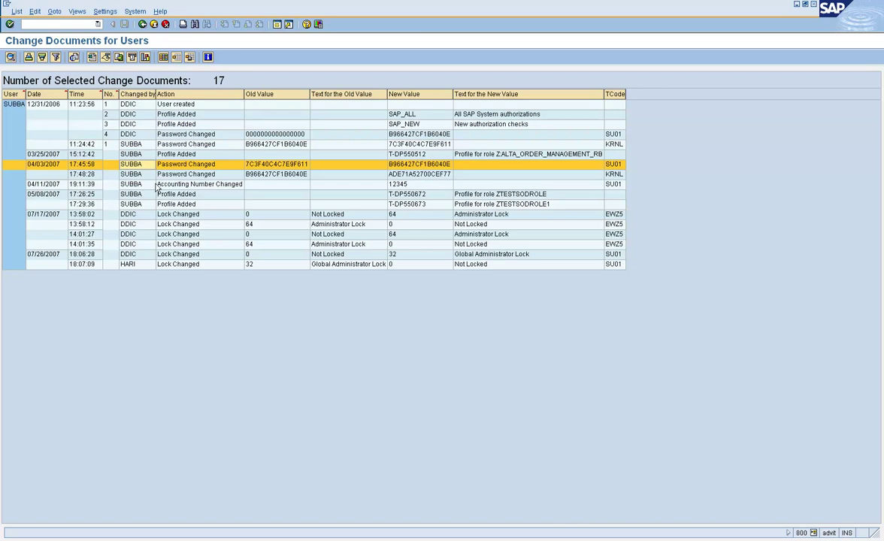
pyautogui.click(66, 185)
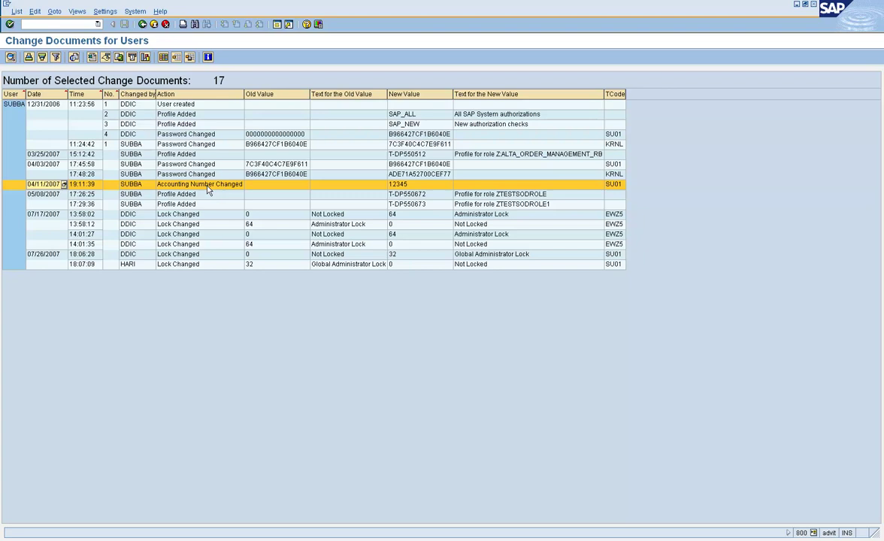
pyautogui.click(355, 188)
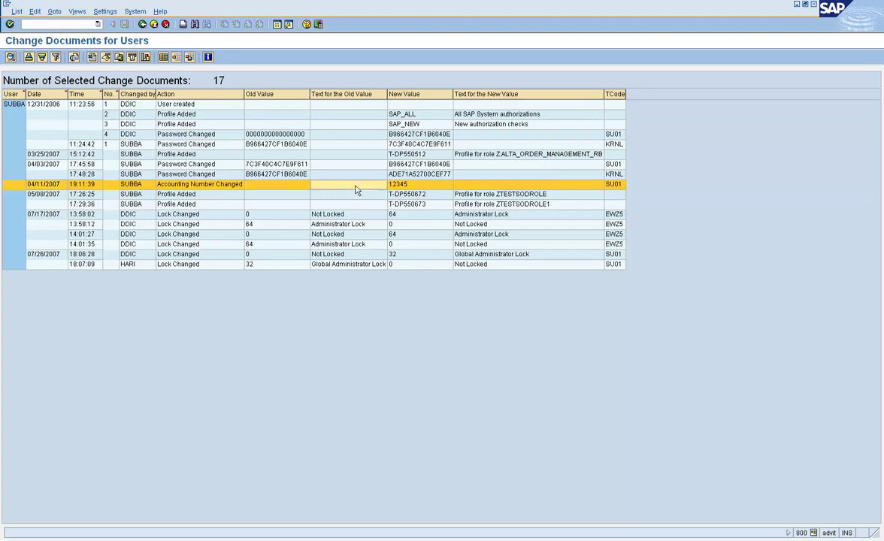
pyautogui.click(400, 188)
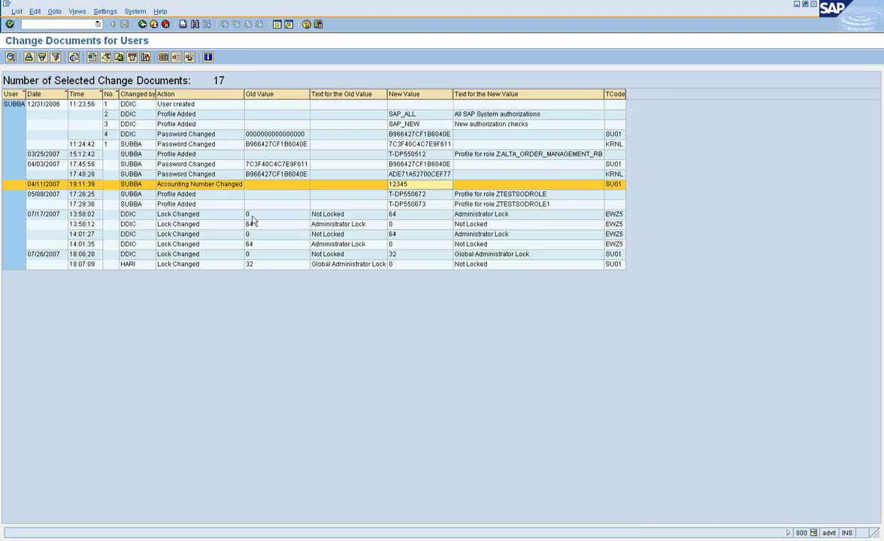
pyautogui.click(61, 194)
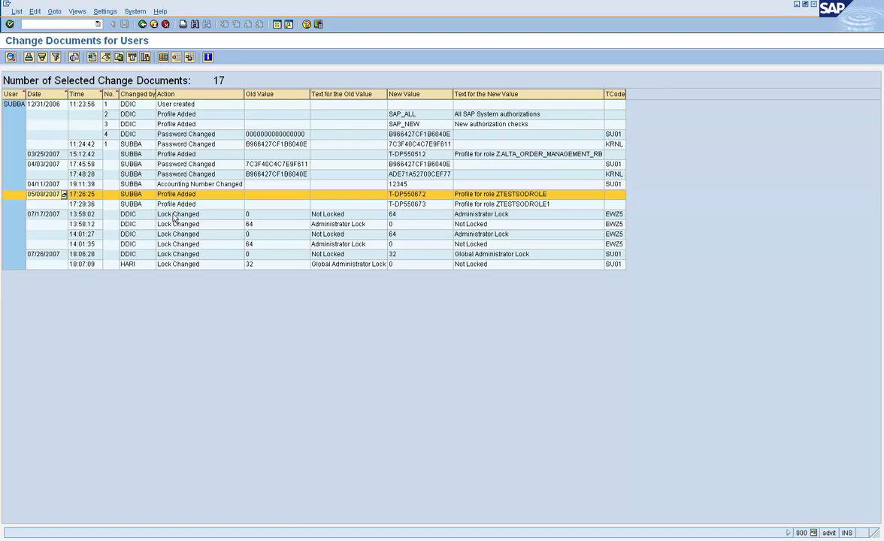
pyautogui.click(174, 216)
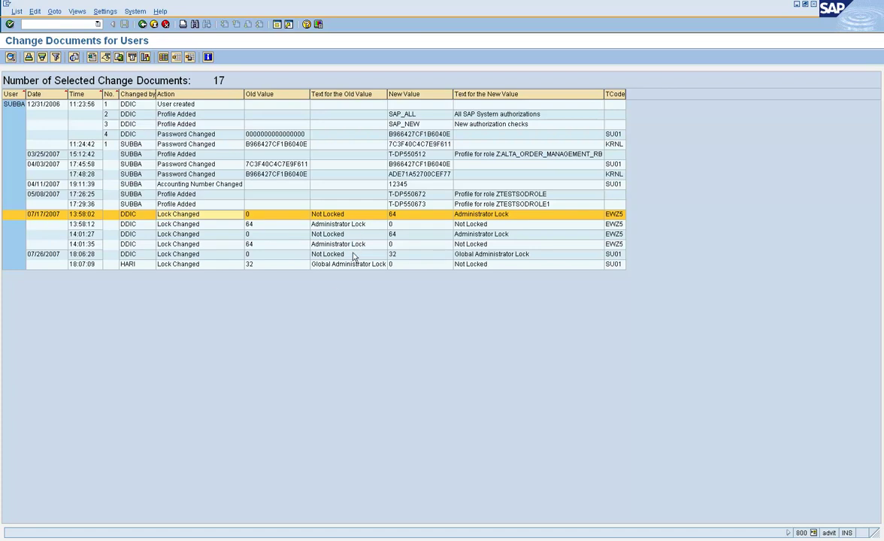
pyautogui.click(142, 265)
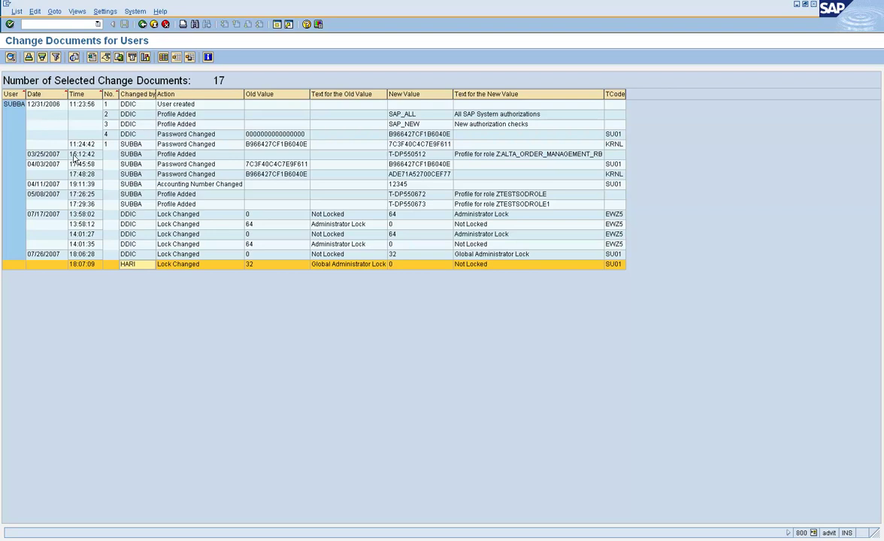
# - Return to the selection screen and run the report from 08/01/2007
pyautogui.click(152, 26)
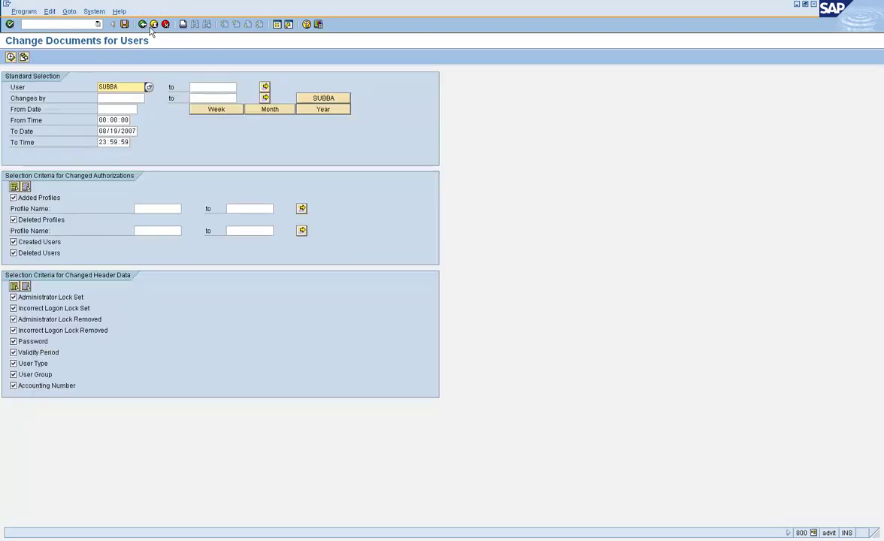
pyautogui.click(102, 111)
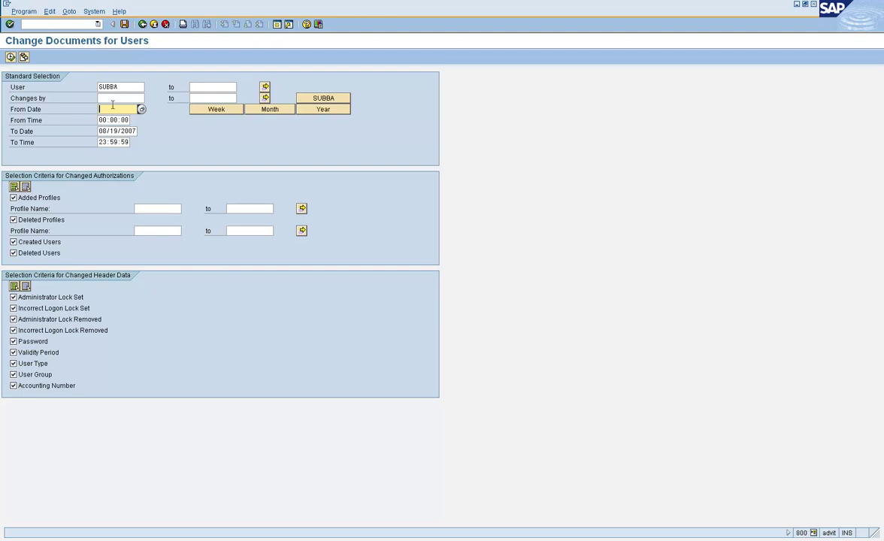
pyautogui.write('08/01/2007')
pyautogui.click(10, 57)
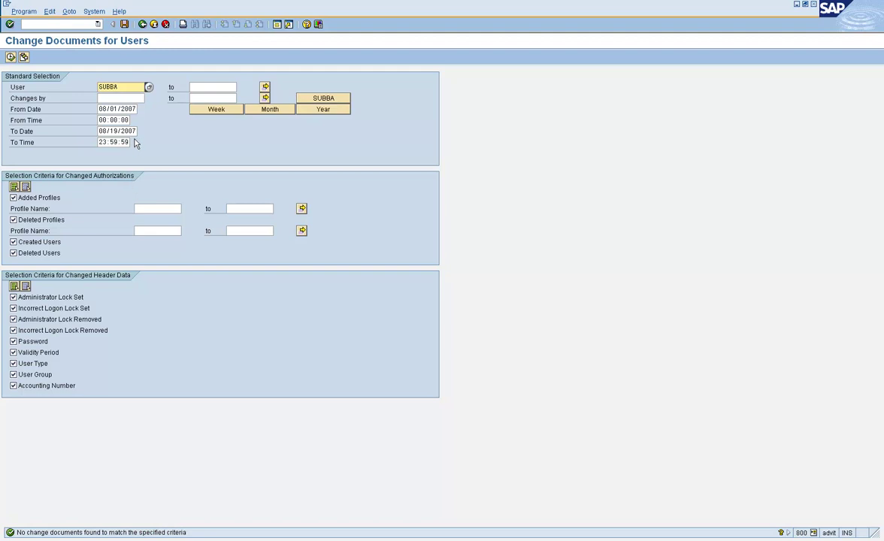
# - Change the From Date to 07/01/2007 and run the report again
pyautogui.click(106, 107)
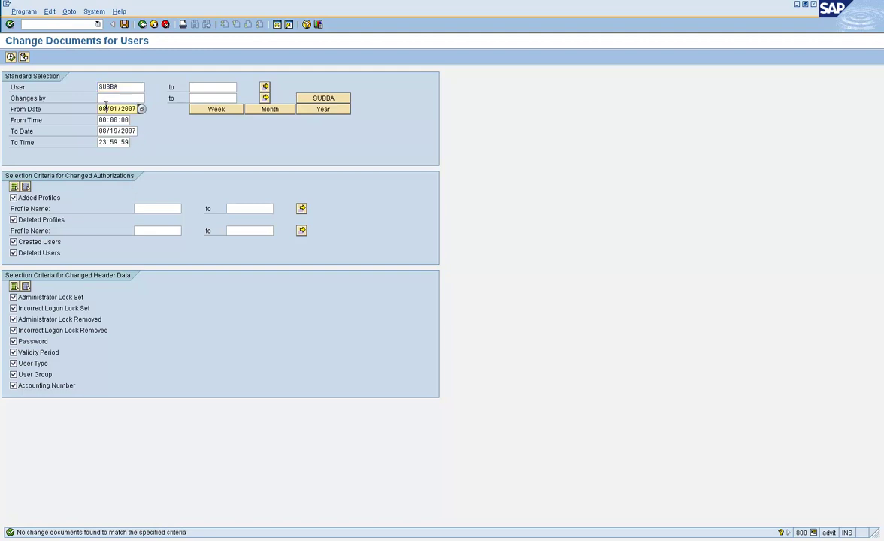
pyautogui.press('BackSpace')
pyautogui.write('7')
pyautogui.click(11, 57)
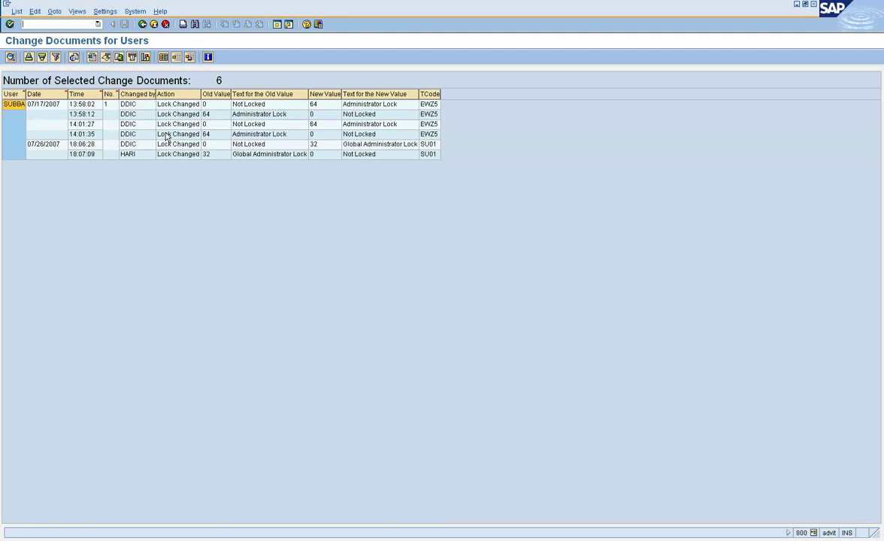
# - Go back to the User Information System tree and open Change Documents For Roles
pyautogui.click(143, 24)
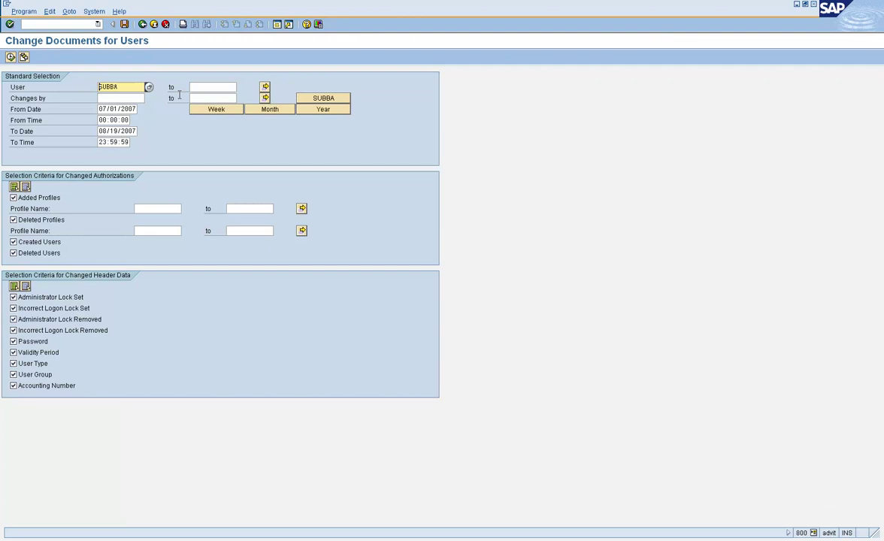
pyautogui.click(143, 24)
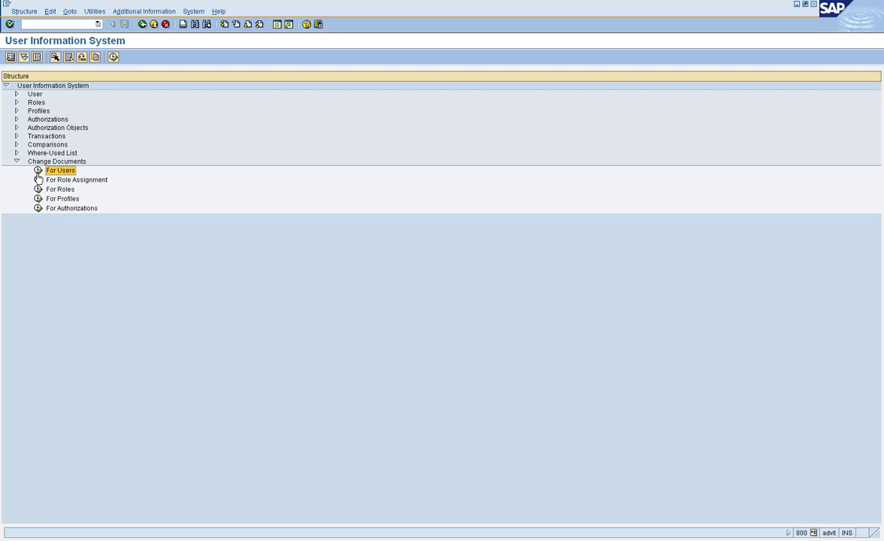
pyautogui.click(36, 161)
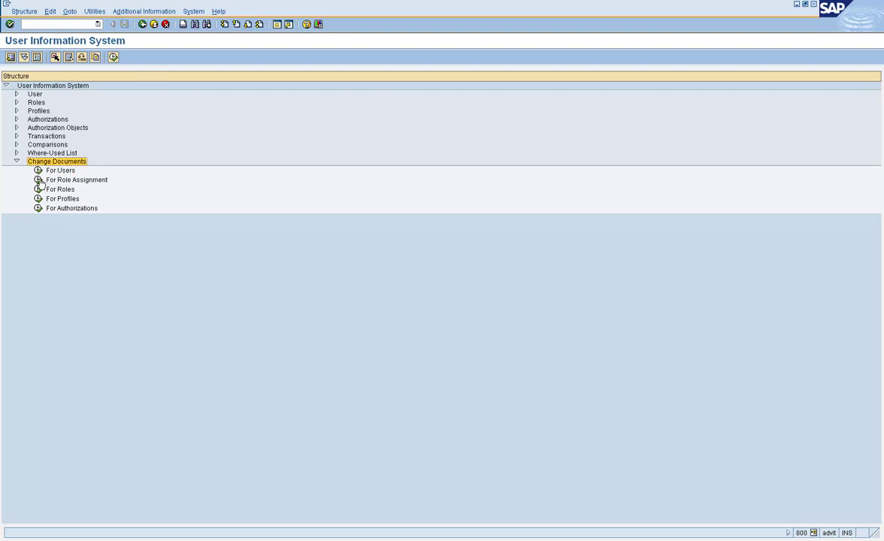
pyautogui.doubleClick(43, 188)
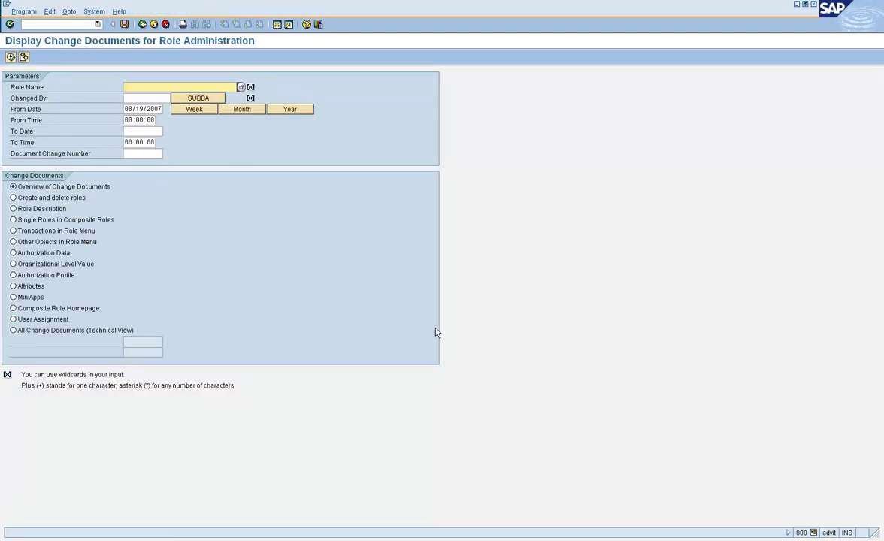
# - Pick role Z:EXP_TRFC_COORD via a z* search, set From Date 01/19/2007, and execute
pyautogui.write('z*')
pyautogui.press('F4')
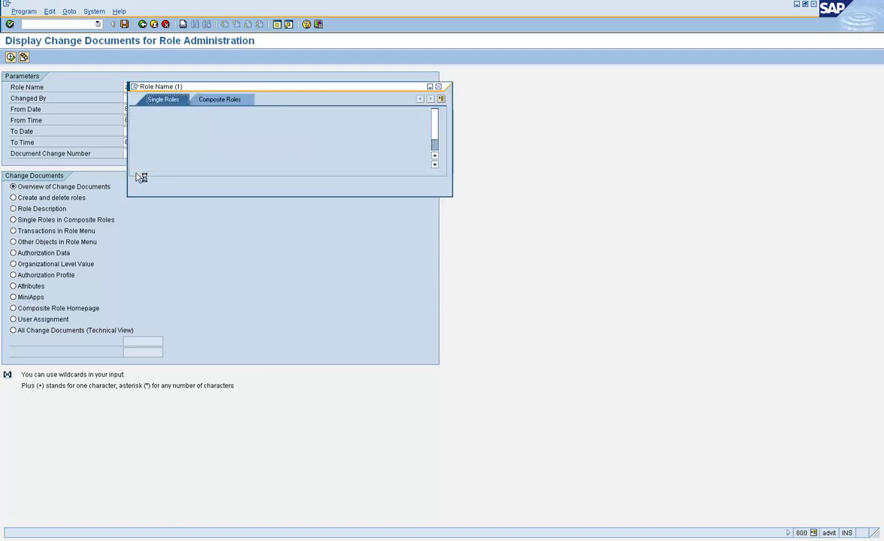
pyautogui.click(134, 185)
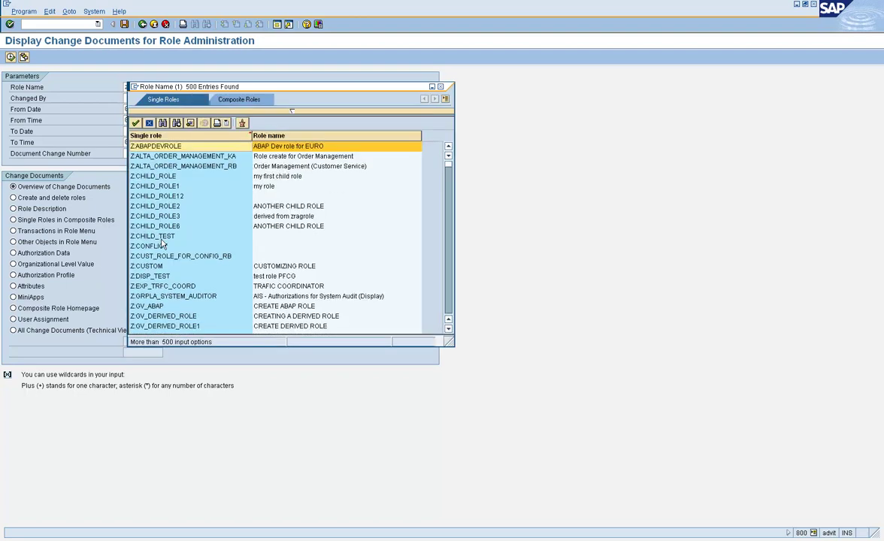
pyautogui.doubleClick(293, 286)
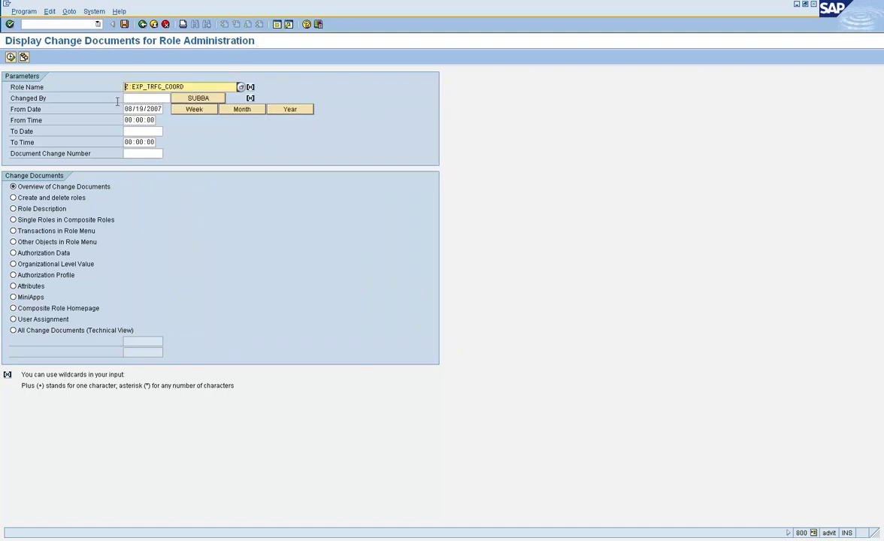
pyautogui.click(126, 109)
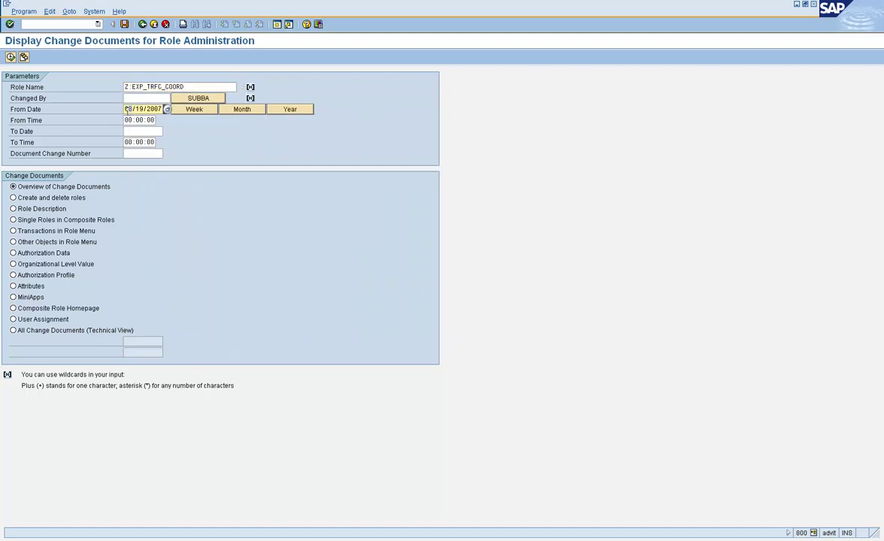
pyautogui.write('01')
pyautogui.click(11, 58)
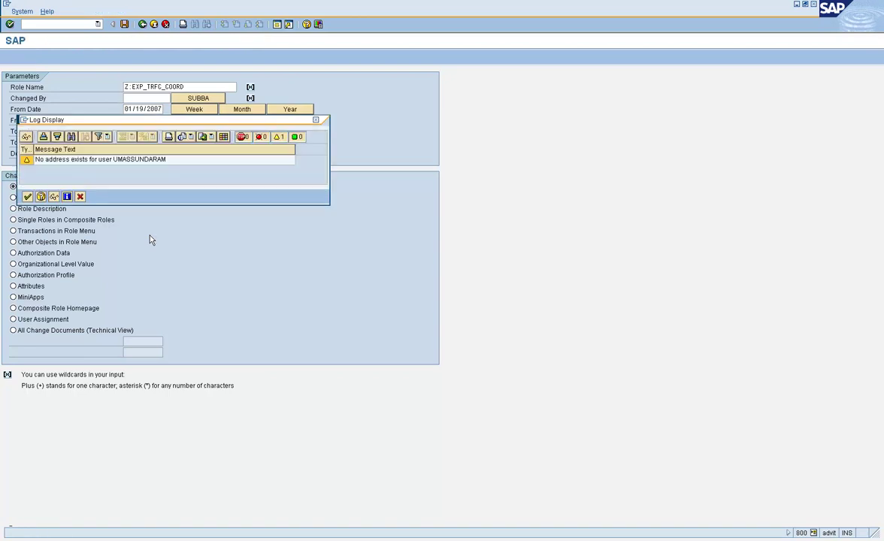
# - Dismiss the log, review the 21 user-assignment changes, and return to the selection screen
pyautogui.click(28, 197)
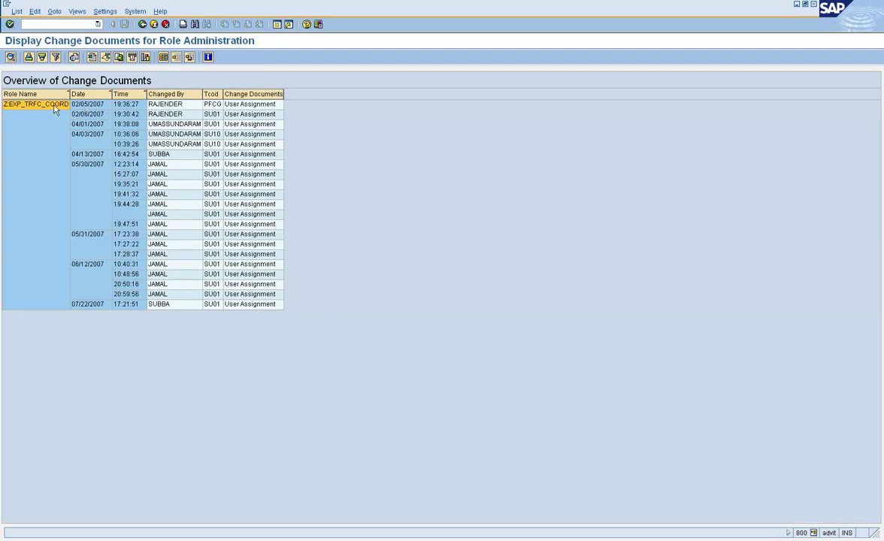
pyautogui.click(163, 107)
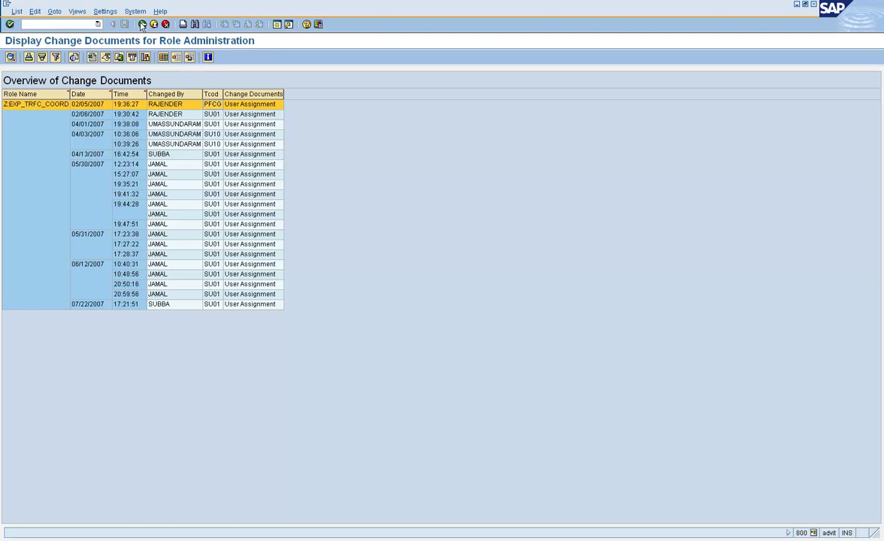
pyautogui.click(142, 25)
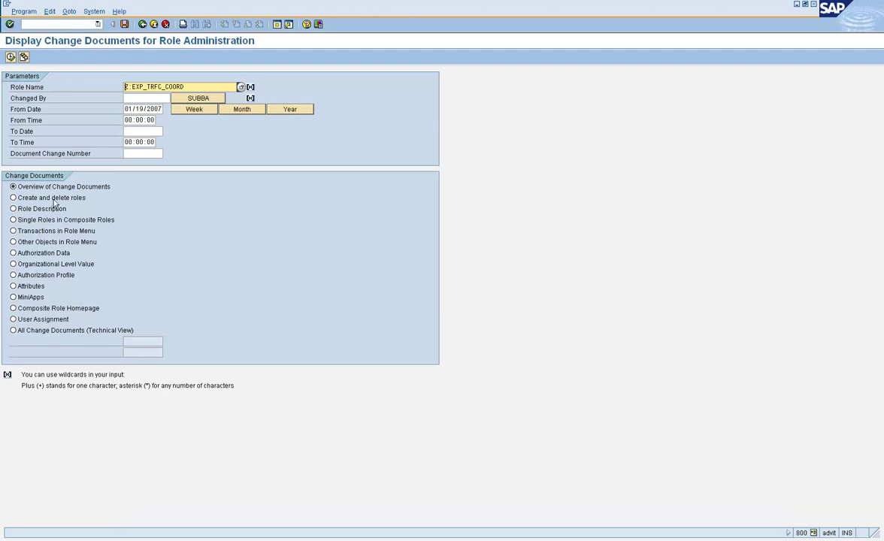
# - Run Create and delete roles without a From Date, finding the role created on 01/10/2007
pyautogui.click(57, 199)
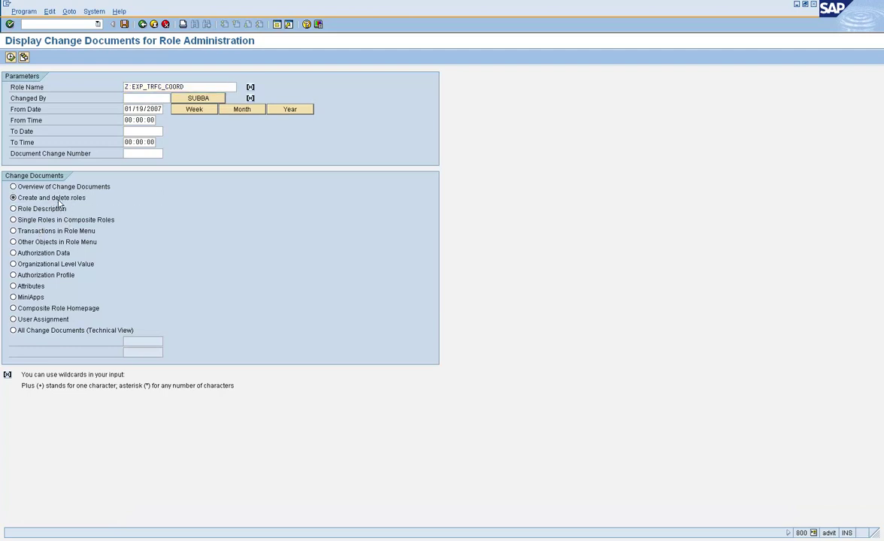
pyautogui.click(10, 57)
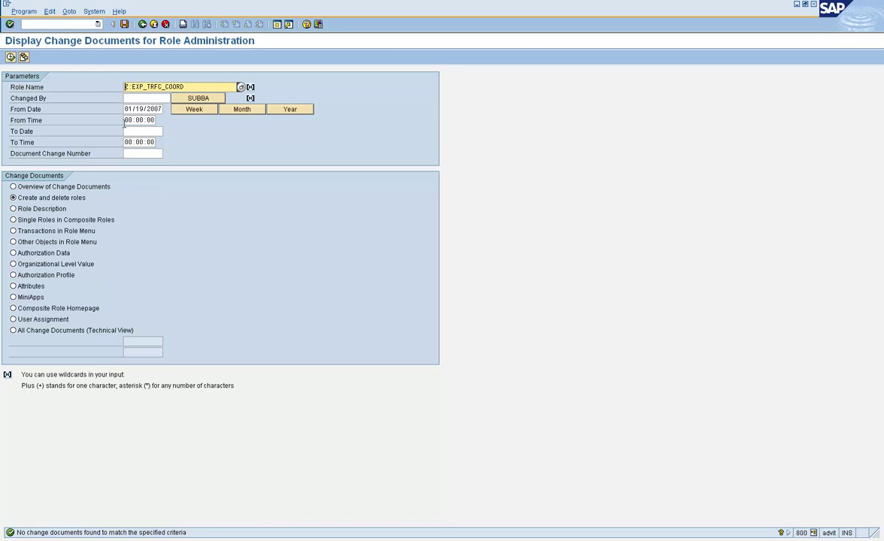
pyautogui.click(142, 109)
pyautogui.press('Delete')
pyautogui.press('Down')
pyautogui.press('Down')
pyautogui.press('Down')
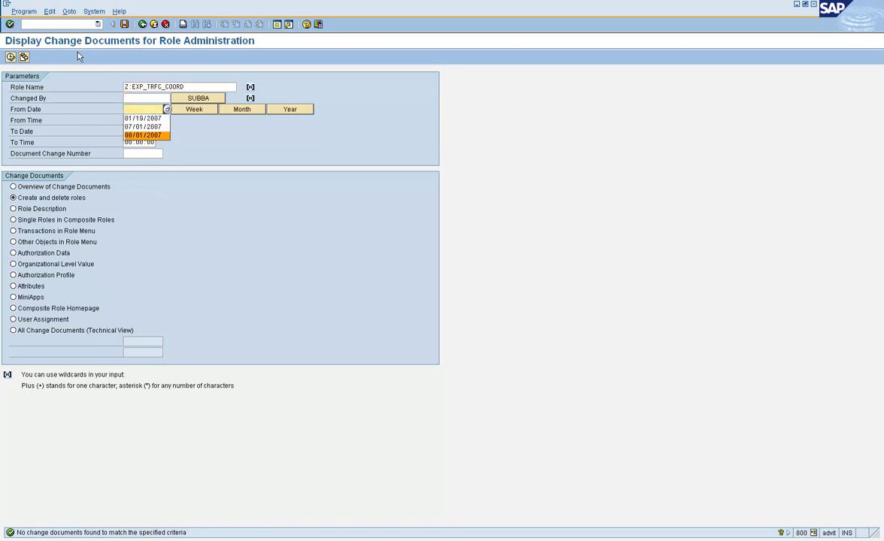
pyautogui.click(10, 57)
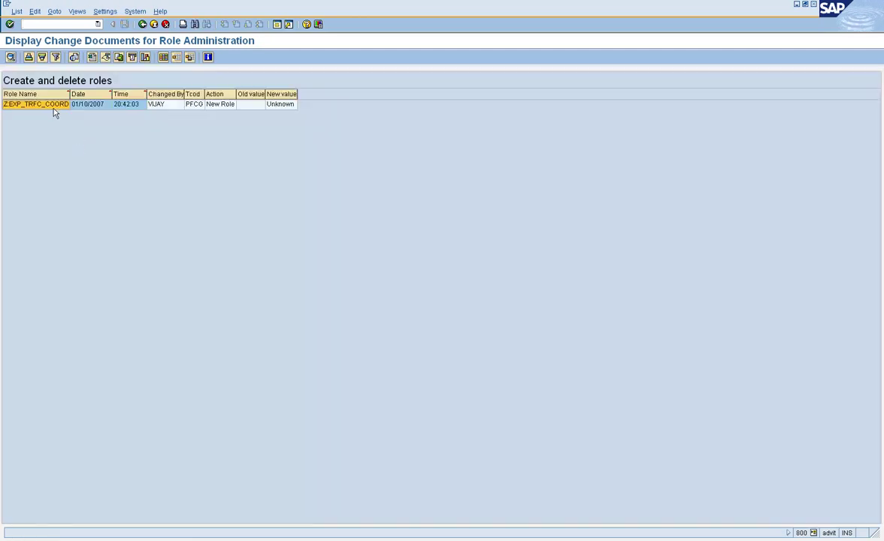
pyautogui.click(152, 106)
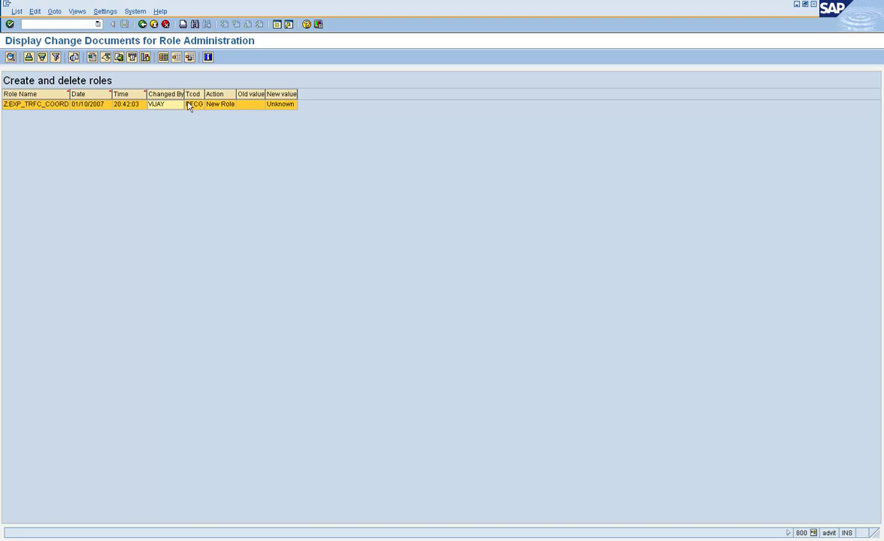
pyautogui.click(153, 24)
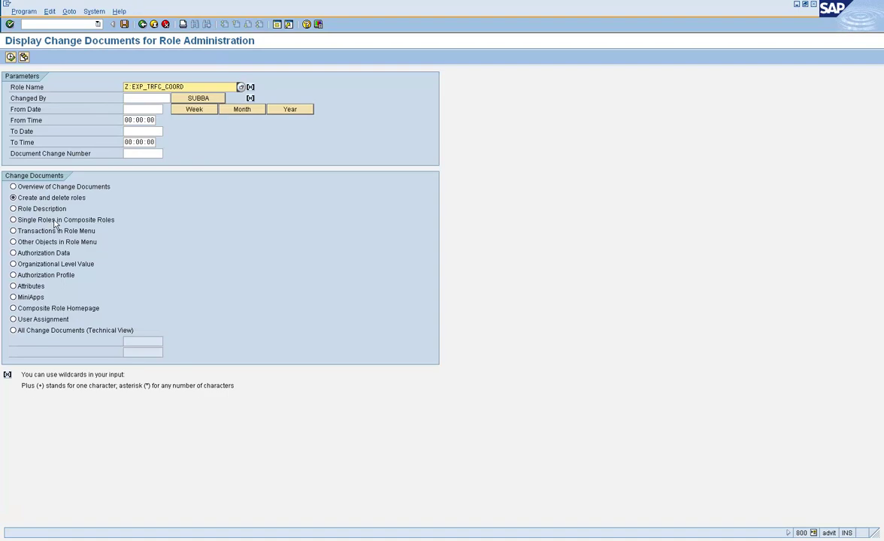
# - Run the Transactions in Role Menu, Authorization Profile, then Organizational Level Value reports
pyautogui.click(48, 230)
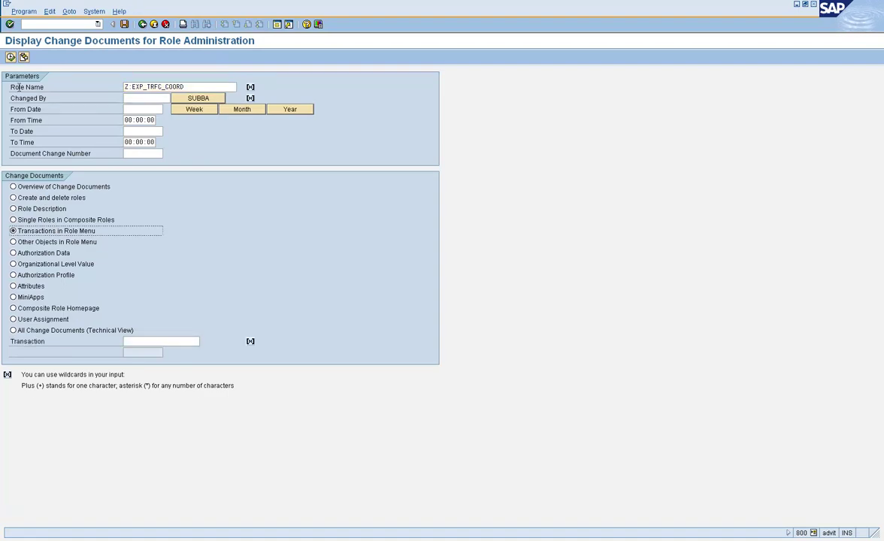
pyautogui.click(10, 58)
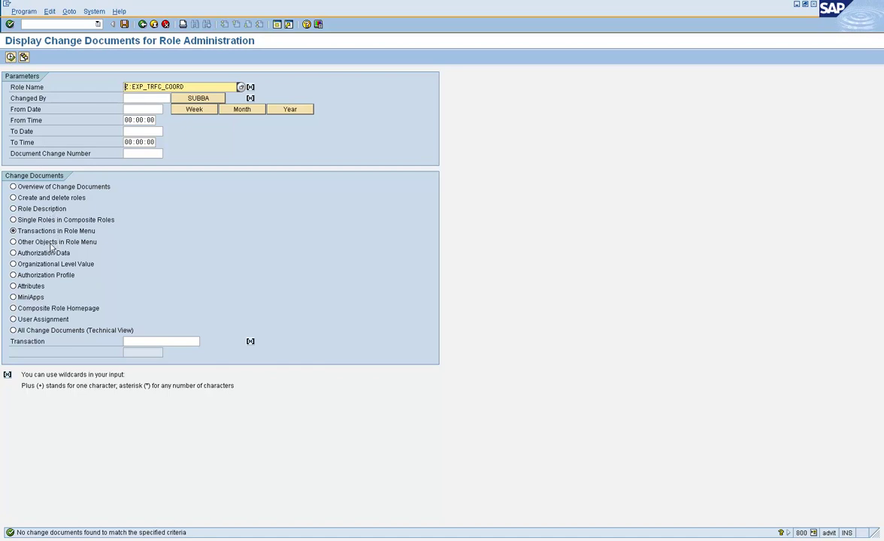
pyautogui.click(45, 275)
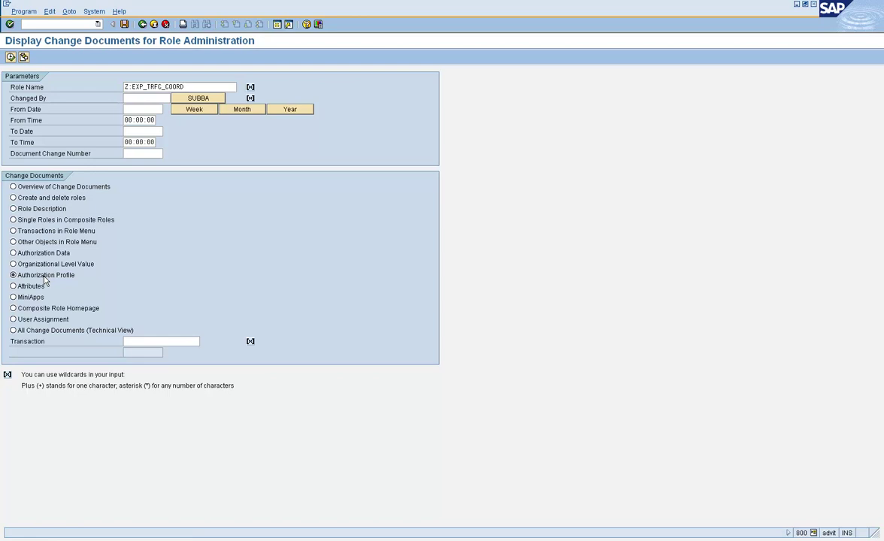
pyautogui.click(10, 57)
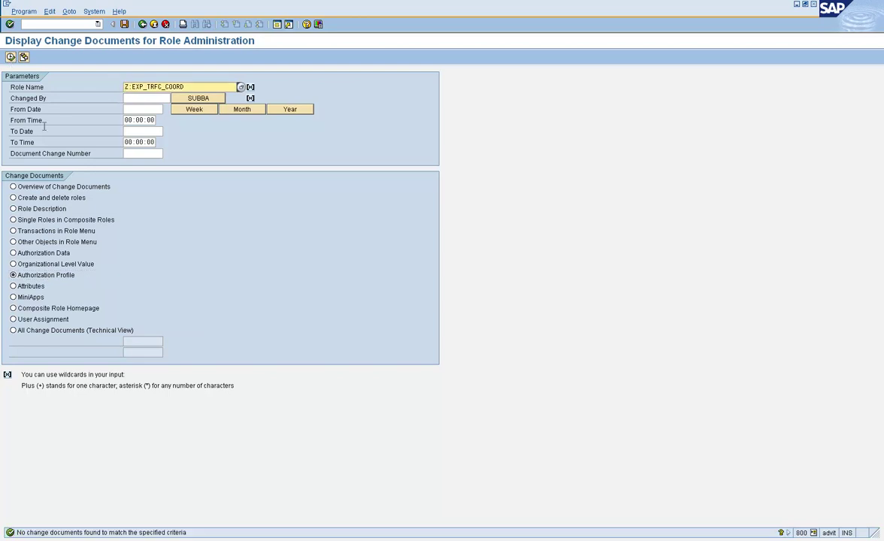
pyautogui.click(39, 267)
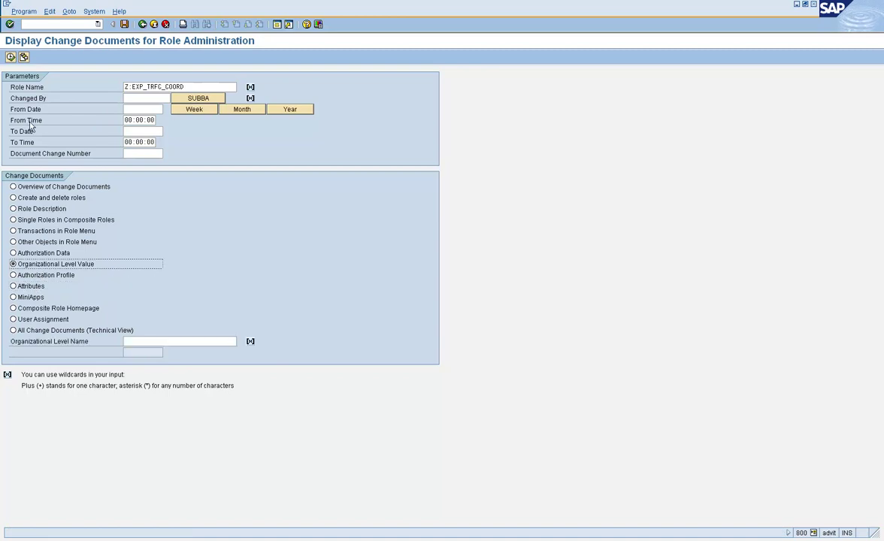
pyautogui.click(10, 57)
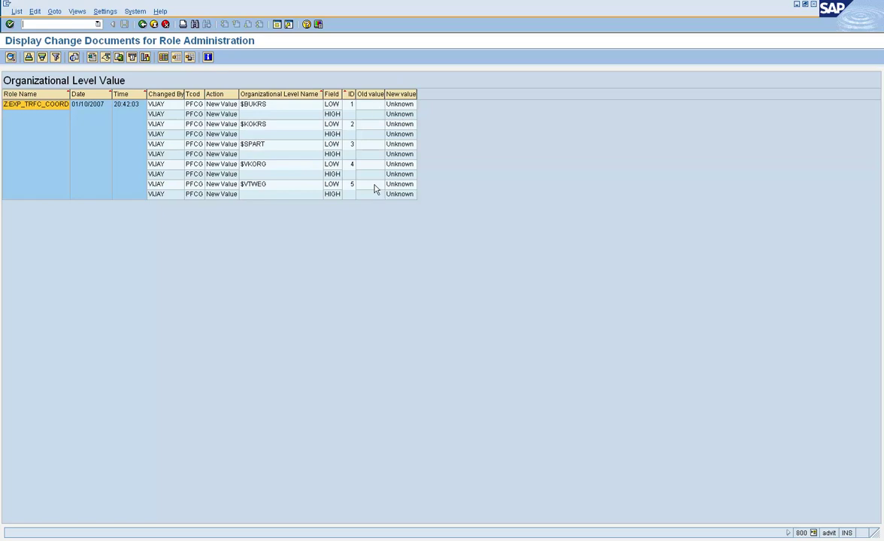
# - Open and close the details of the first organizational-level change entry
pyautogui.doubleClick(40, 106)
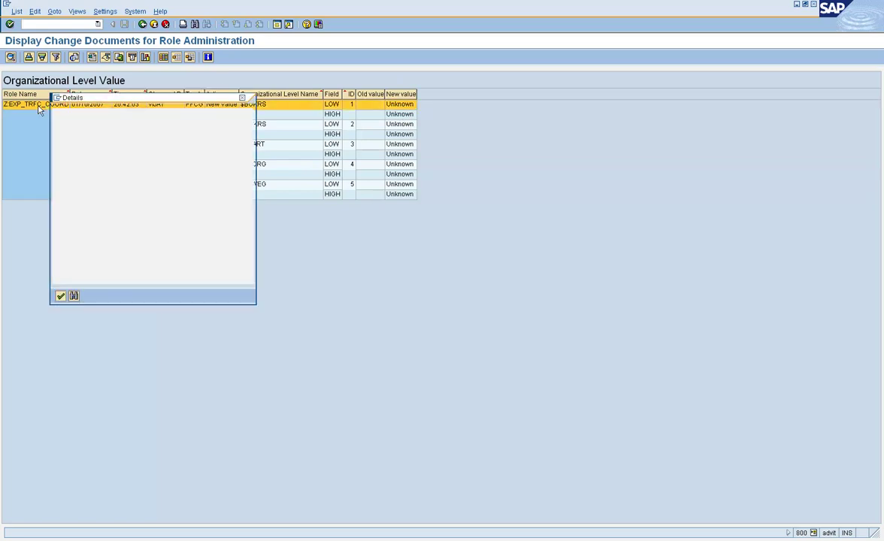
pyautogui.click(60, 295)
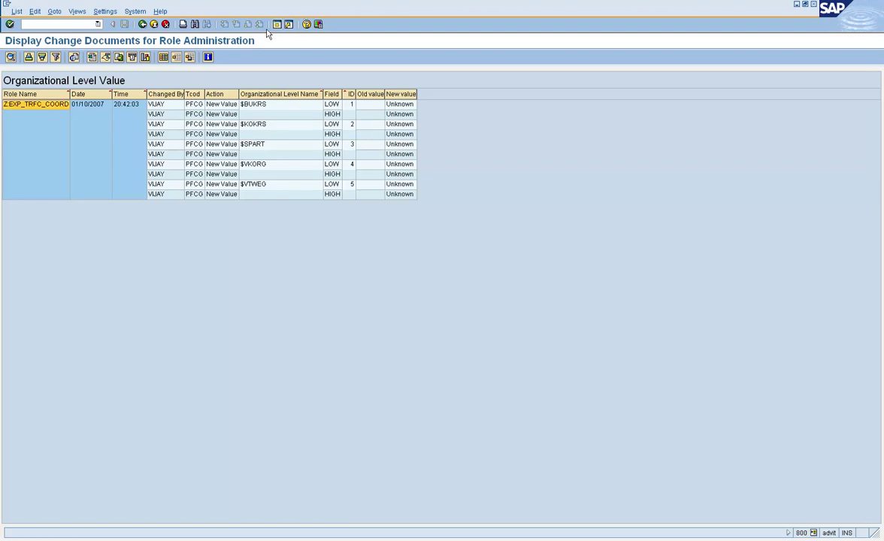
# - Open role Z:EXP_TRFC_COORD for display in role maintenance (PFCG)
pyautogui.click(142, 26)
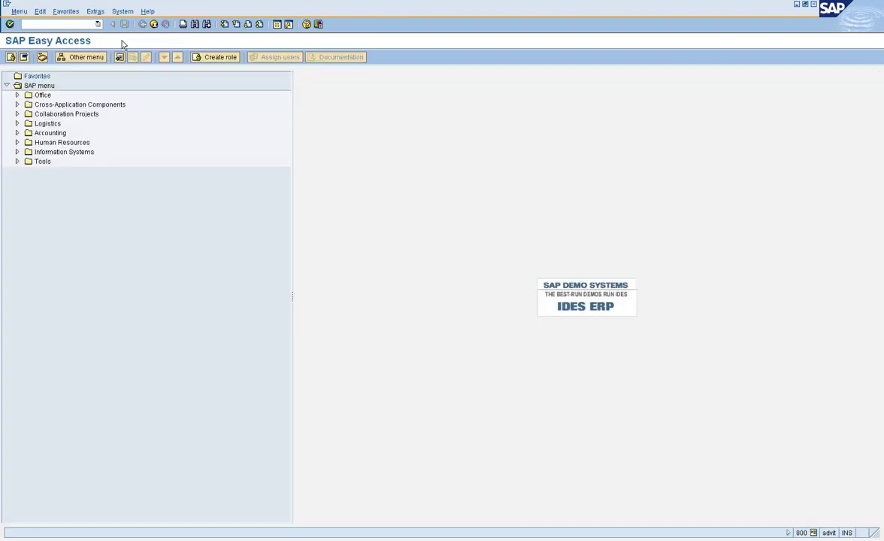
pyautogui.press('Return')
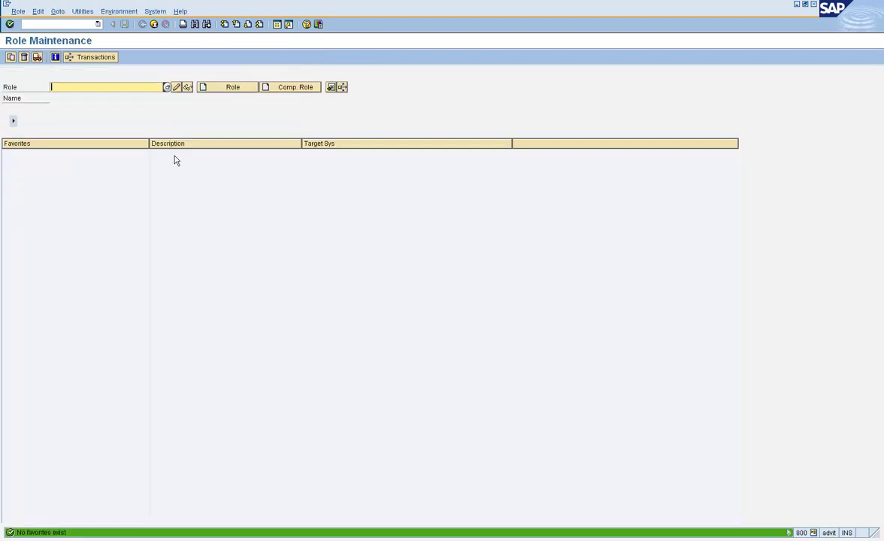
pyautogui.press('Return')
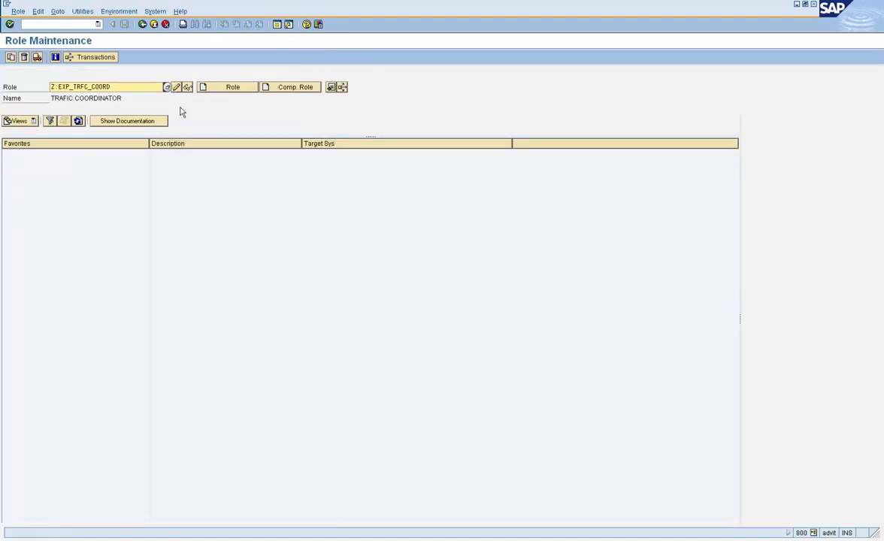
pyautogui.click(187, 88)
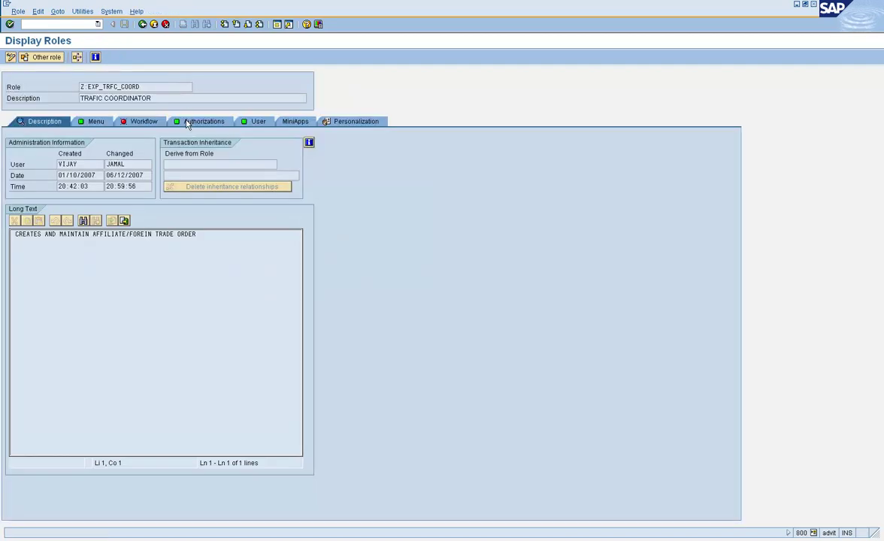
# - Review the role's authorization data tree and generated profile T-DP550403
pyautogui.click(187, 123)
pyautogui.click(15, 264)
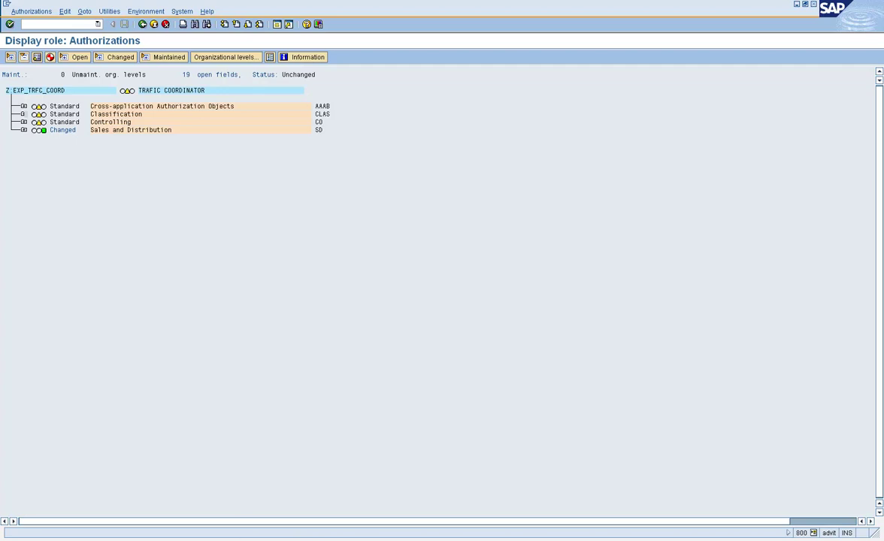
pyautogui.click(143, 24)
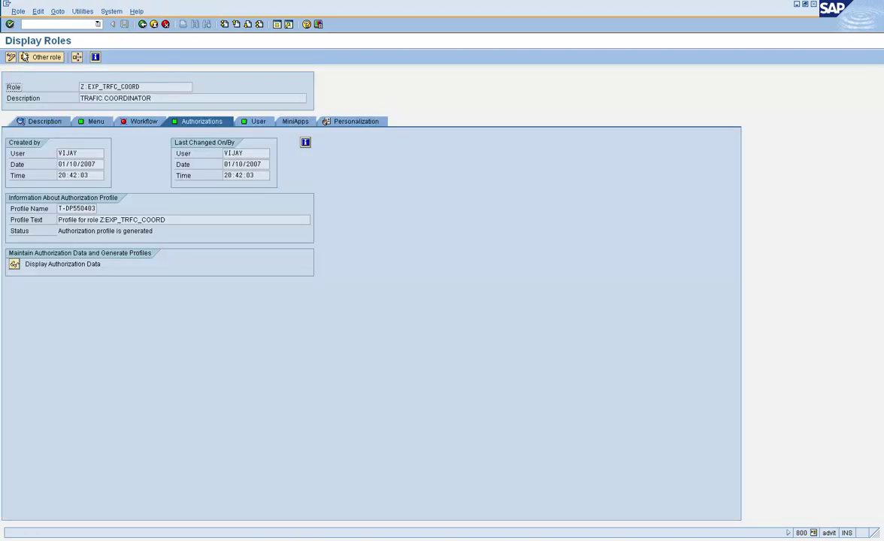
# - In change mode, grant full authorization to all unmaintained fields of the role's authorization tree
pyautogui.click(11, 58)
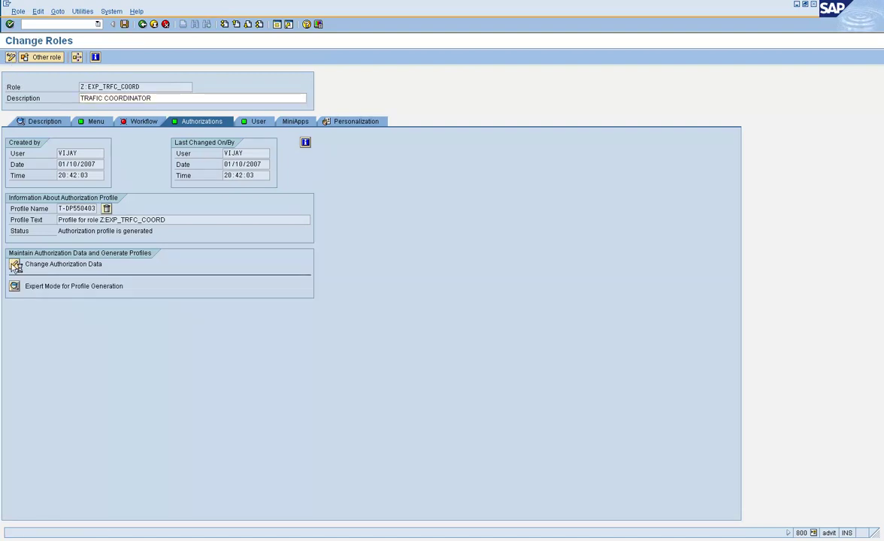
pyautogui.click(15, 264)
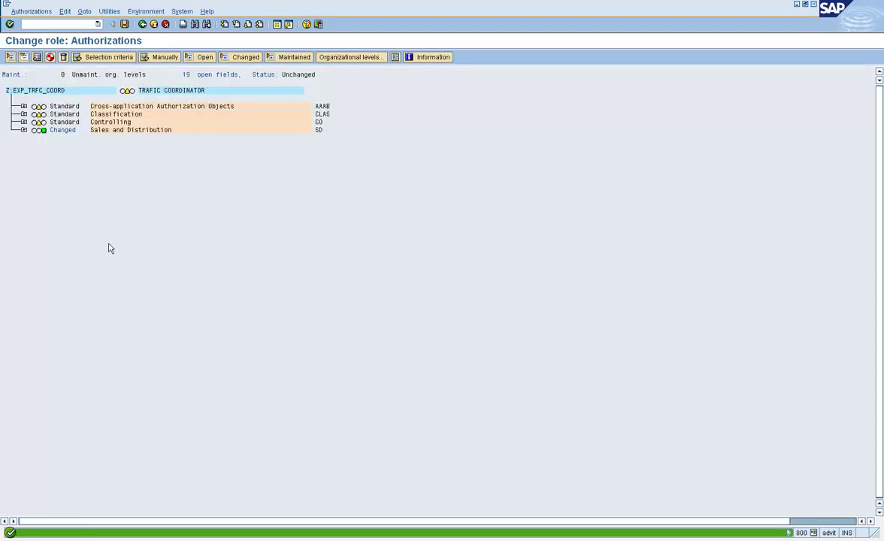
pyautogui.click(127, 91)
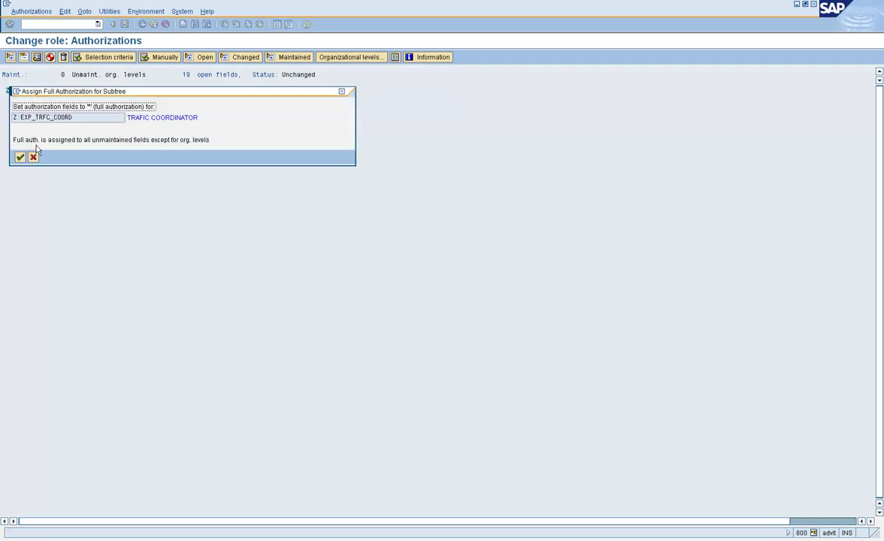
pyautogui.click(20, 156)
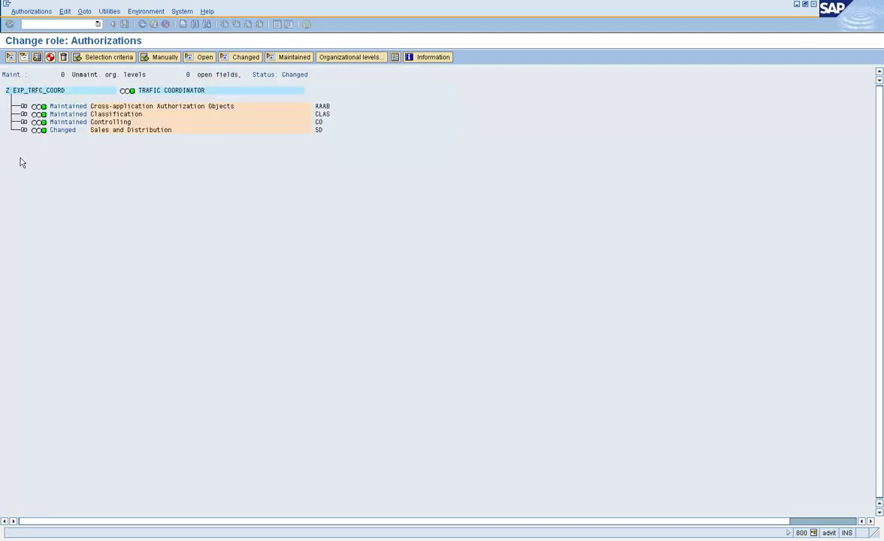
# - Delete the inactive authorizations and regenerate the role's authorization profile
pyautogui.click(62, 57)
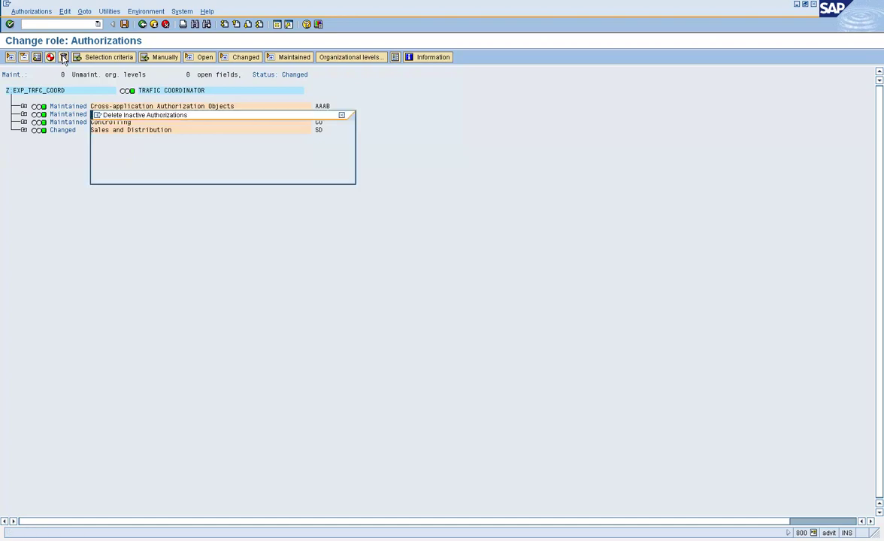
pyautogui.click(105, 178)
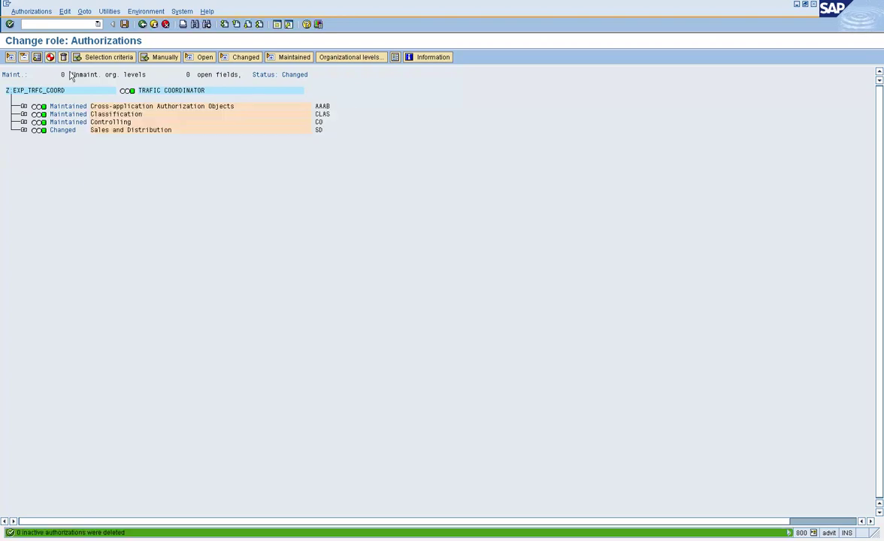
pyautogui.click(50, 58)
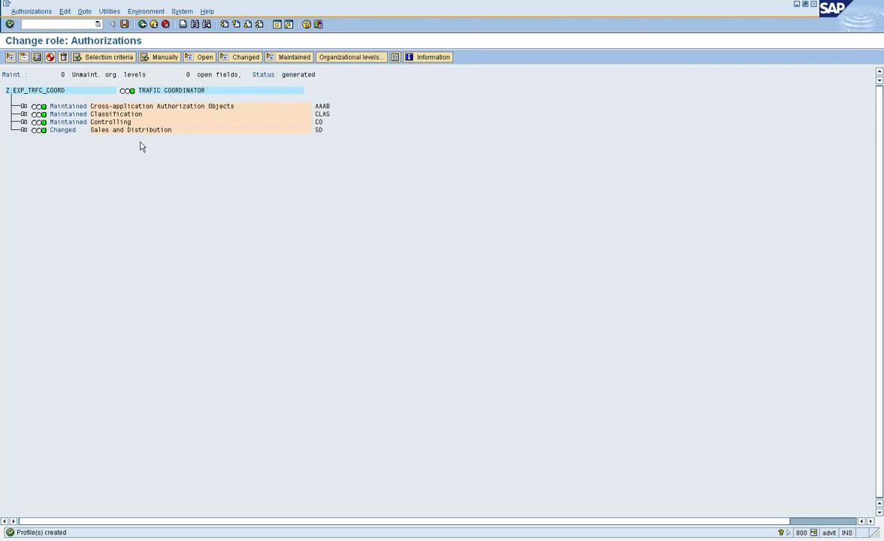
pyautogui.click(142, 25)
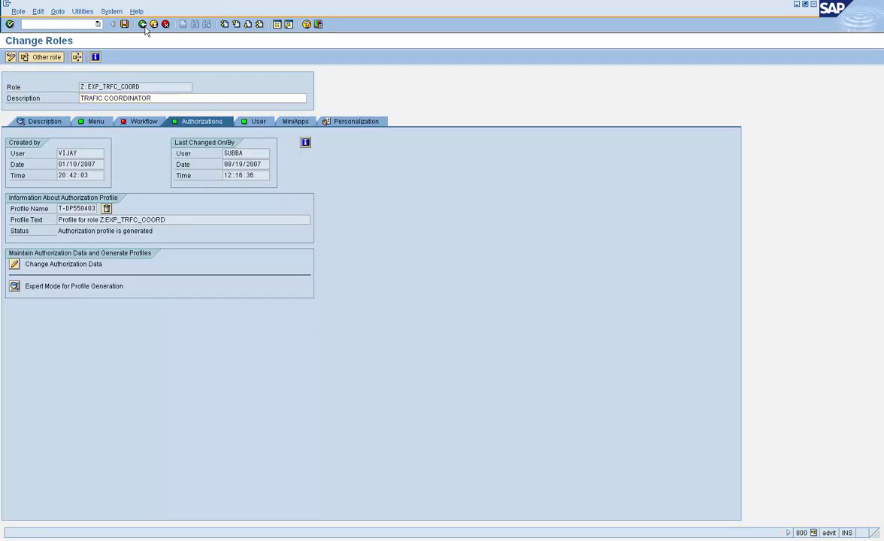
# - Re-run the Organizational Level Value change-document report for Z:EXP_TRFC_COORD
pyautogui.press('F3')
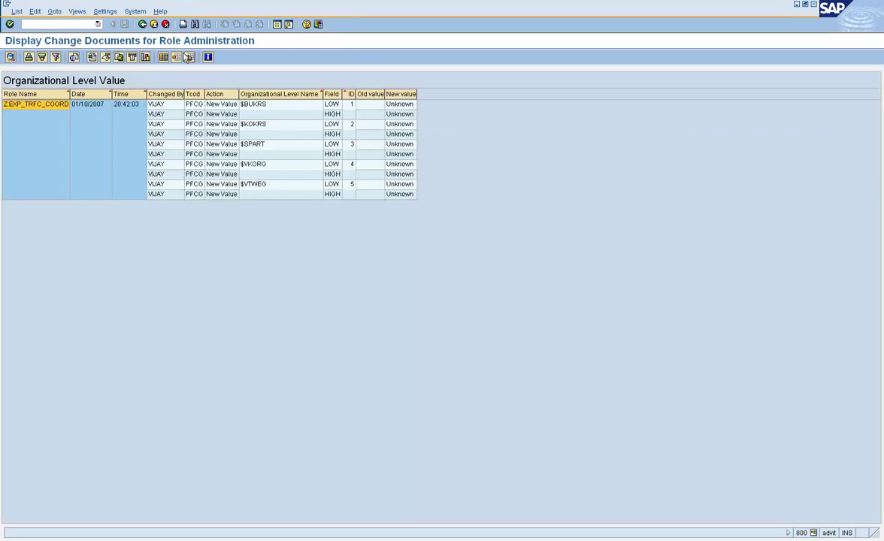
pyautogui.click(142, 25)
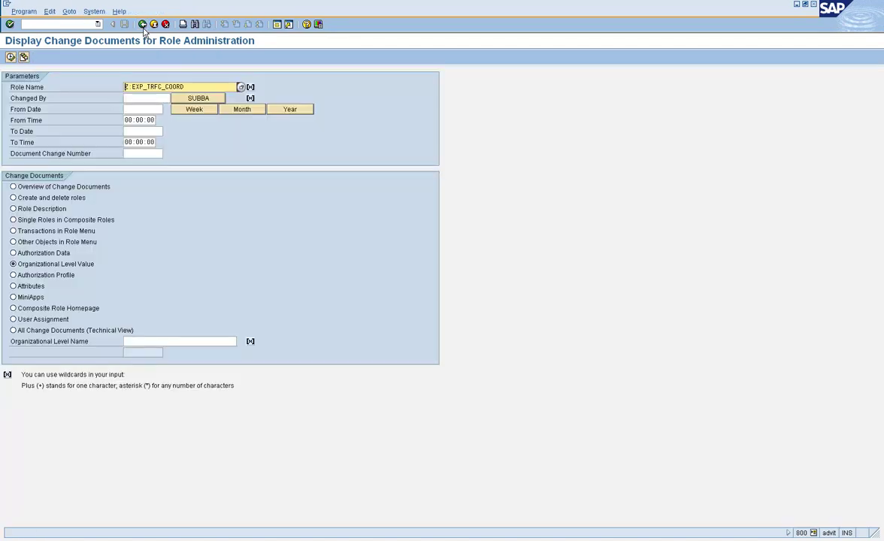
pyautogui.click(11, 57)
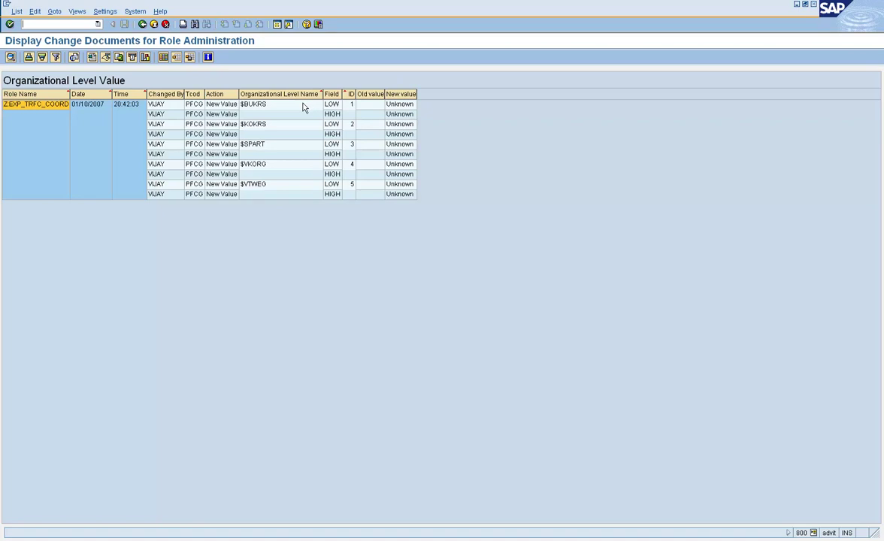
pyautogui.click(144, 24)
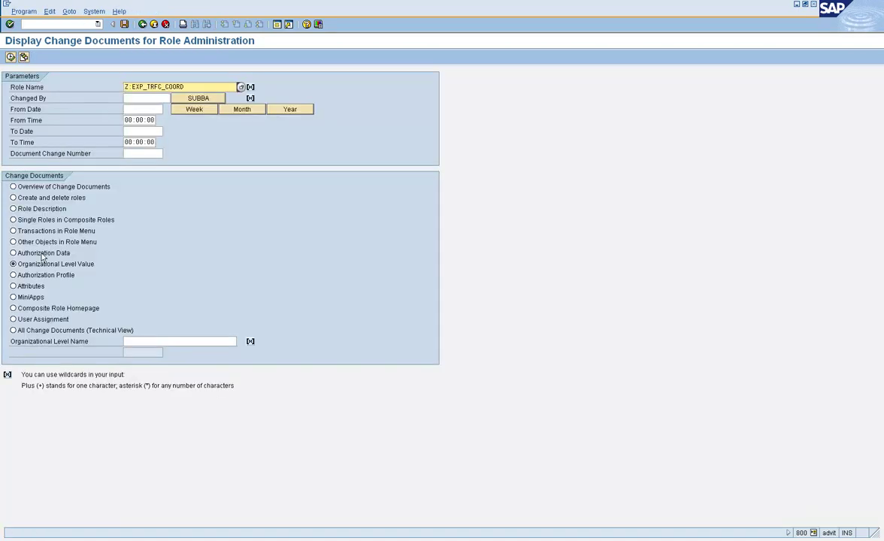
# - List Authorization Data change documents, showing 01/10/2007 new values for B_USERST_T and S_TCODE
pyautogui.click(41, 255)
pyautogui.click(11, 57)
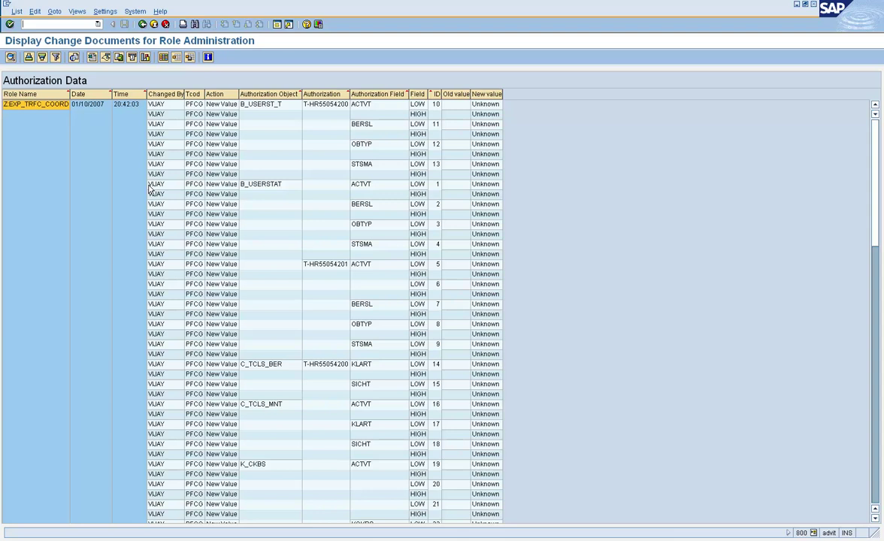
pyautogui.click(876, 388)
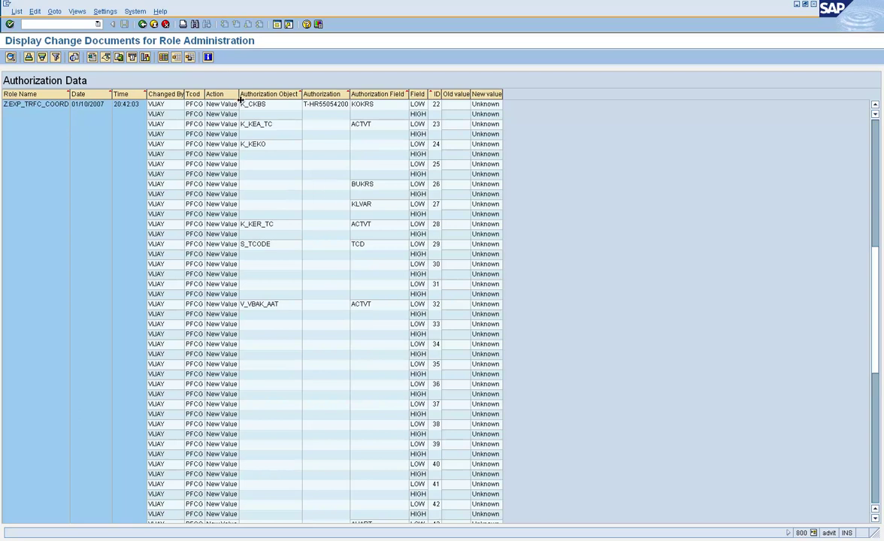
pyautogui.click(142, 24)
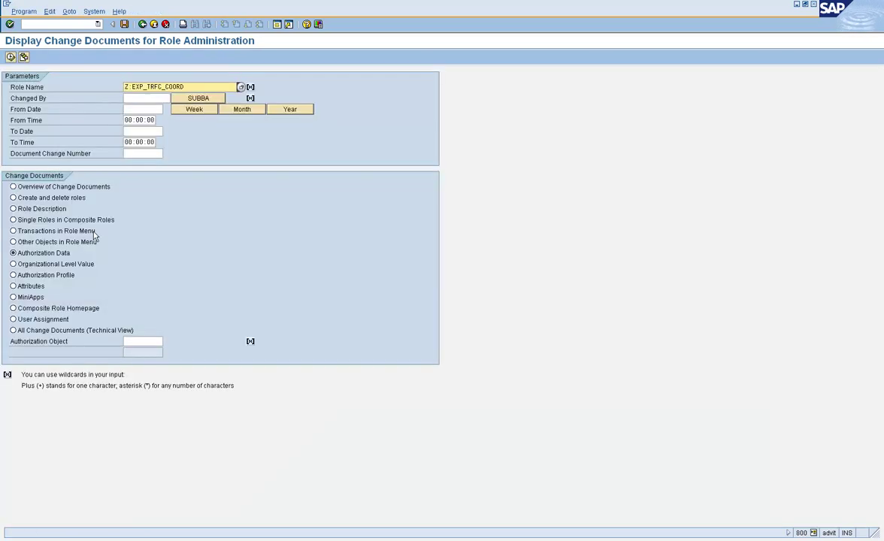
# - Find no menu-transaction changes, then list all change documents in technical view (AGR_DEFINE, CD1251, CD1252, AGR_USERS)
pyautogui.click(56, 233)
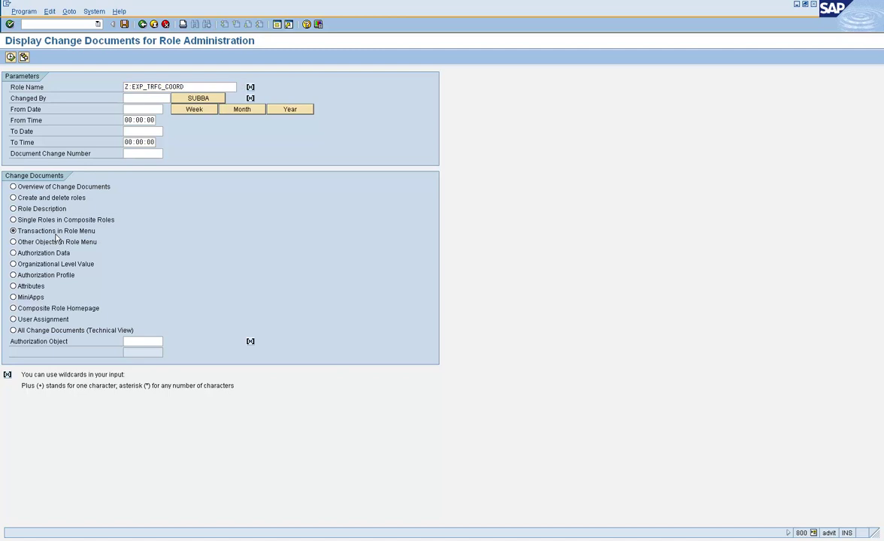
pyautogui.click(11, 57)
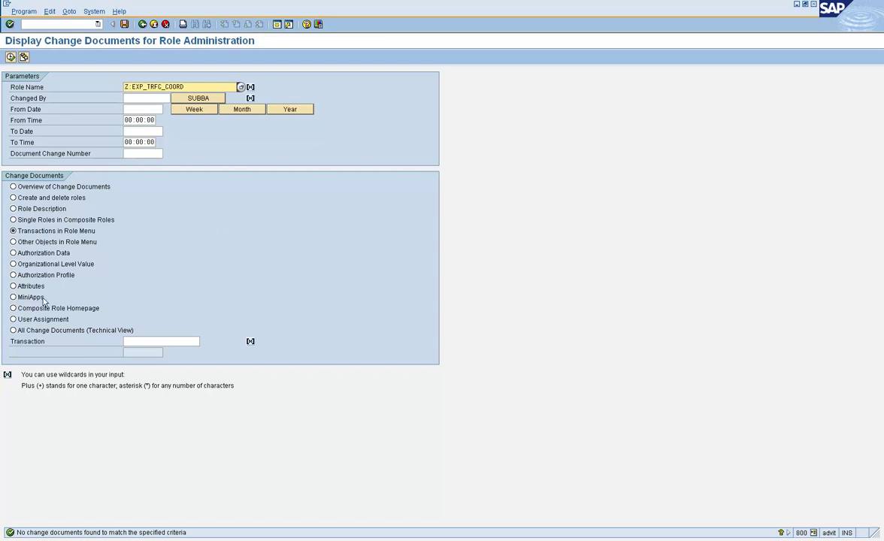
pyautogui.click(43, 332)
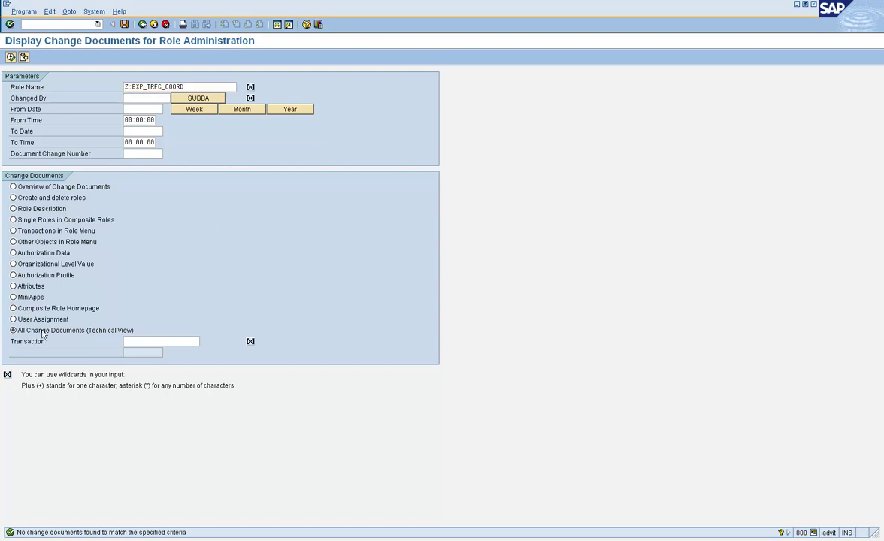
pyautogui.click(11, 57)
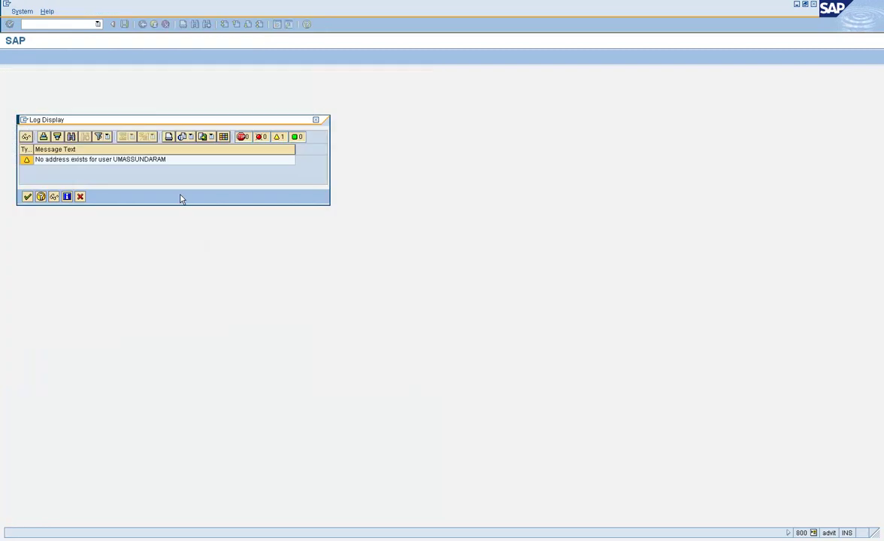
pyautogui.click(27, 197)
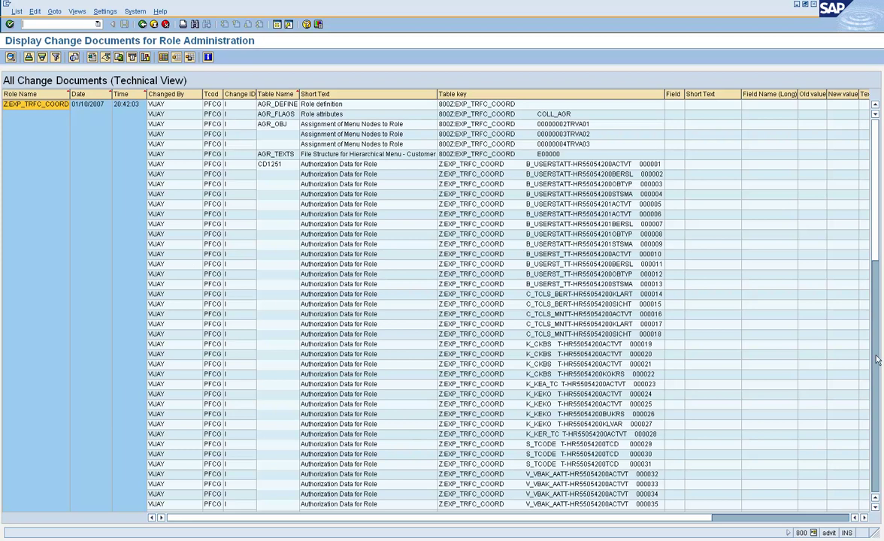
pyautogui.click(876, 359)
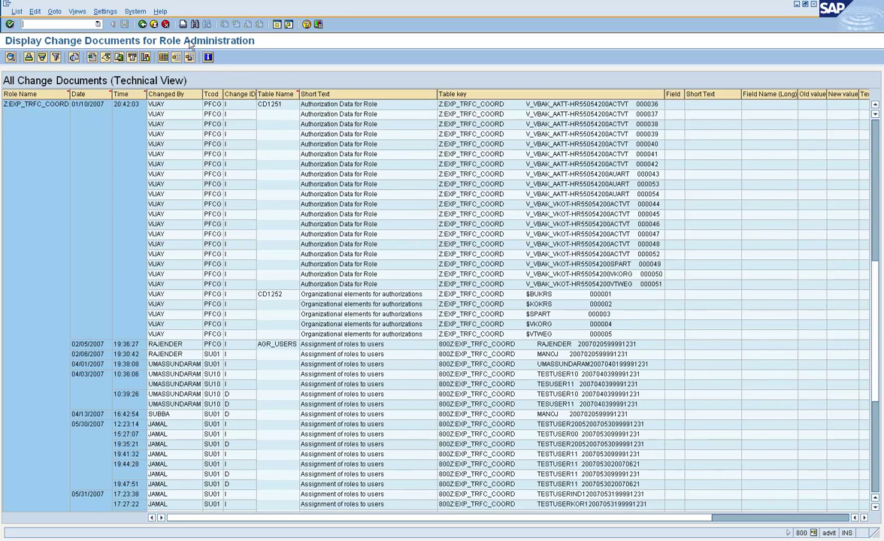
pyautogui.click(142, 24)
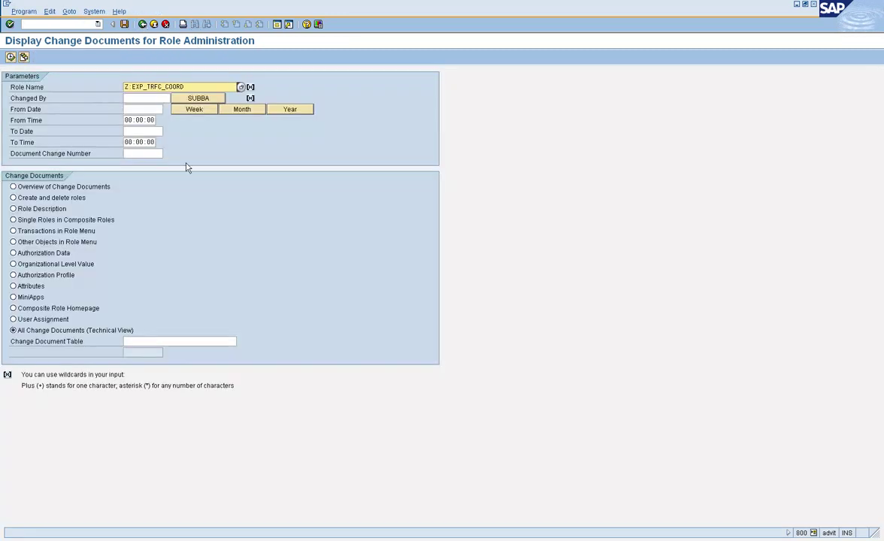
# - List all 28 change documents and select the 08/19/2007 PFCG Authorization Data entry
pyautogui.click(90, 186)
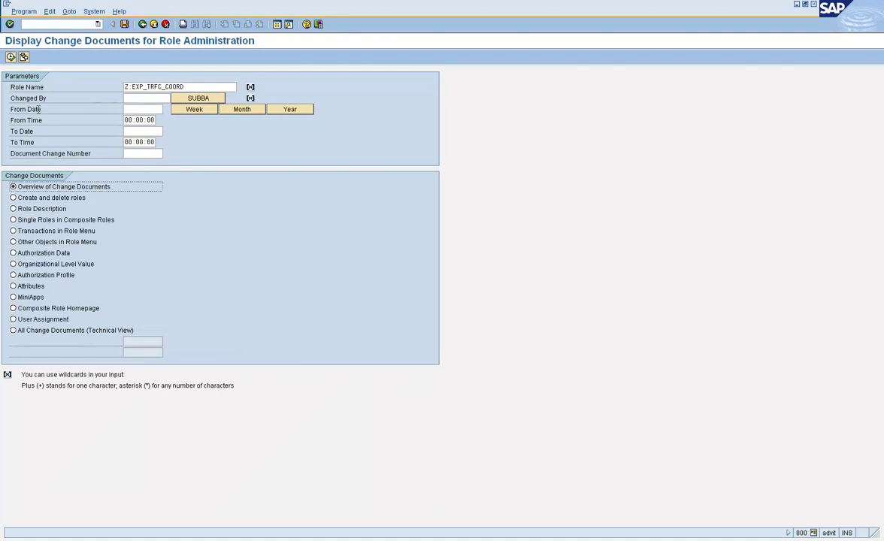
pyautogui.click(10, 57)
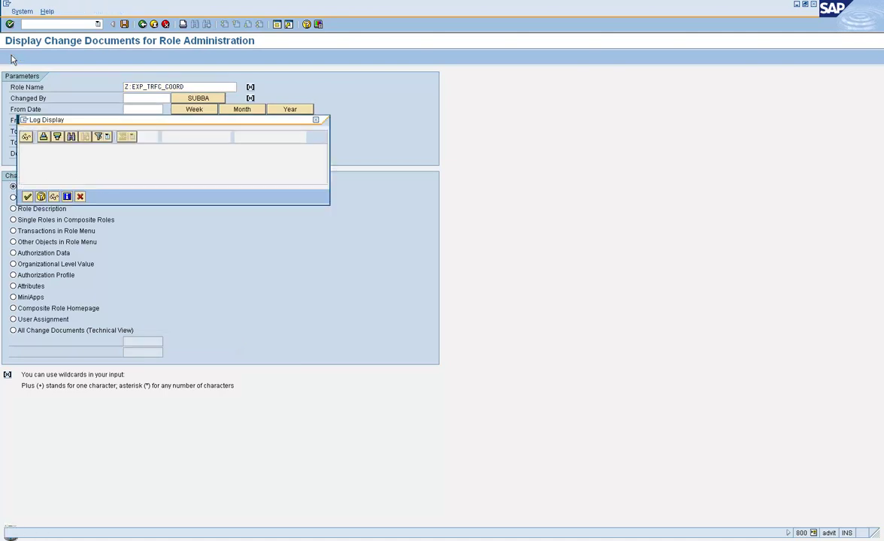
pyautogui.click(28, 196)
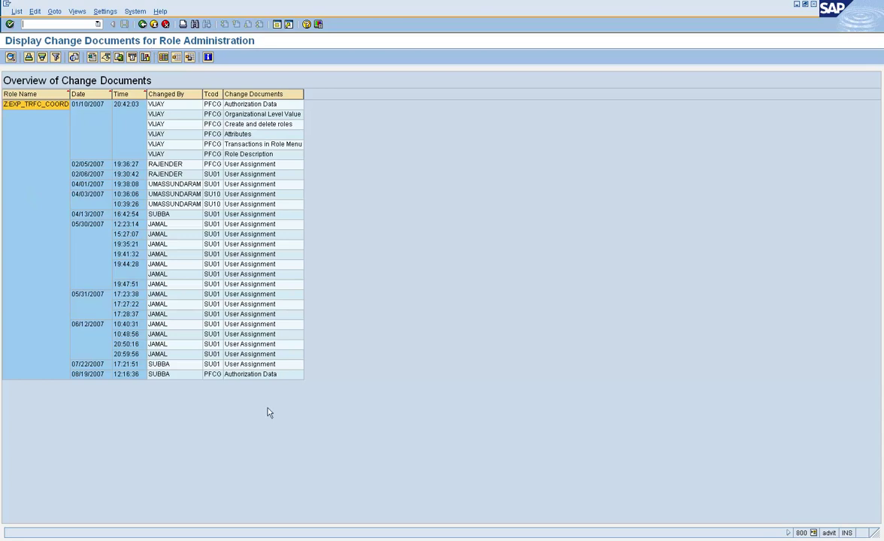
pyautogui.click(258, 375)
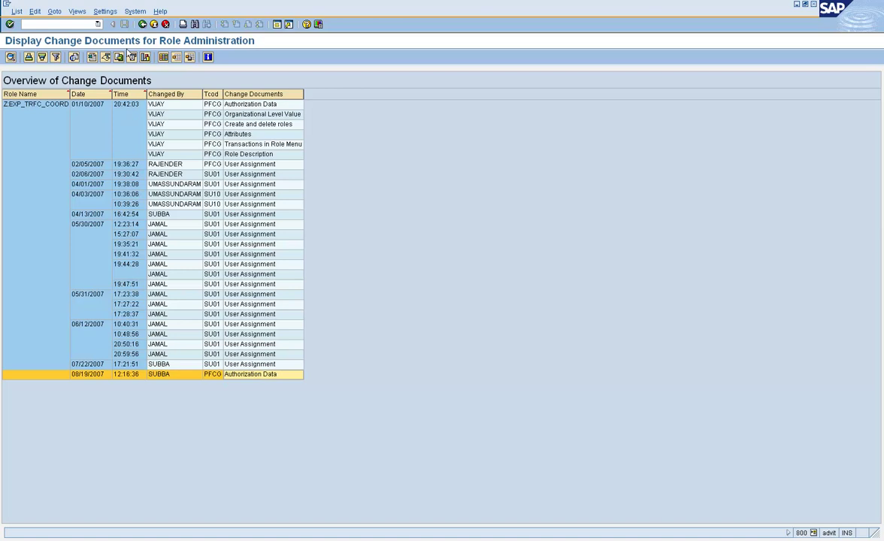
# - Search change documents for Other Objects in Role Menu, finding none
pyautogui.click(141, 25)
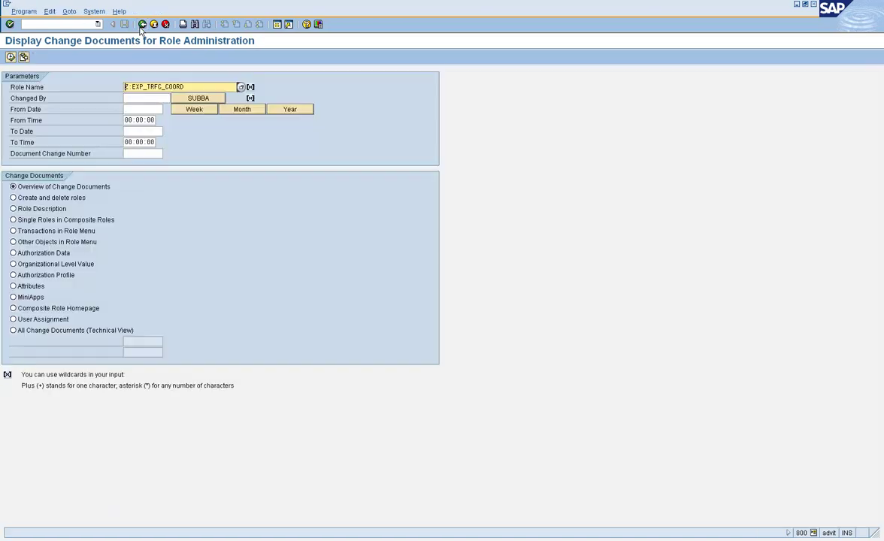
pyautogui.click(38, 199)
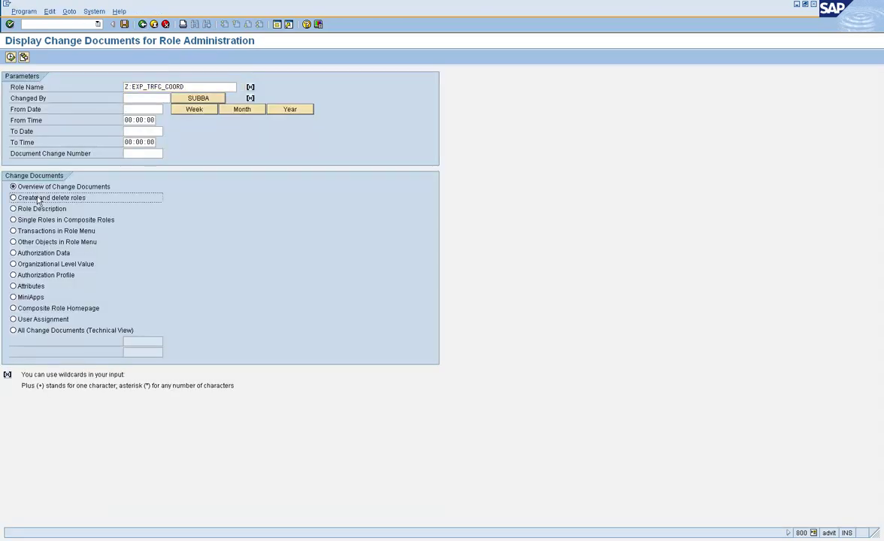
pyautogui.click(37, 243)
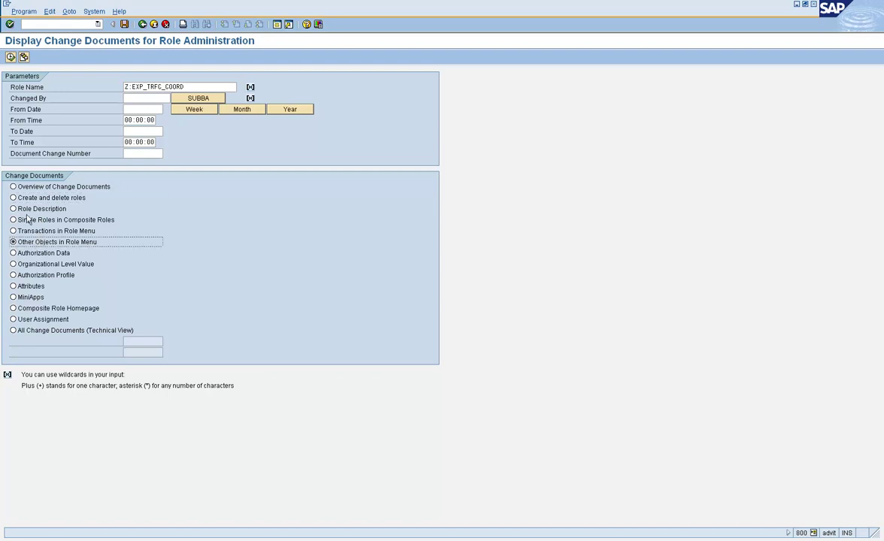
pyautogui.click(11, 57)
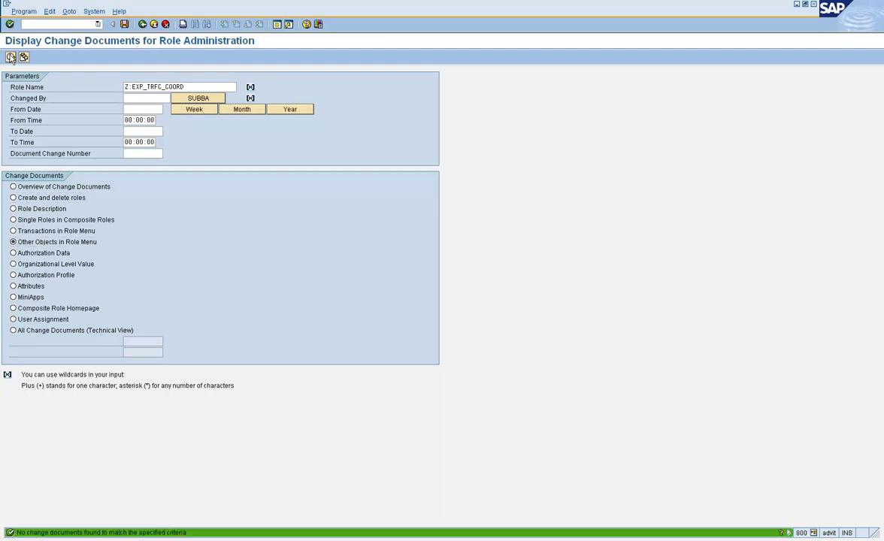
# - Review Authorization Data change documents, then search Authorization Profile changes and find none
pyautogui.click(42, 254)
pyautogui.click(11, 57)
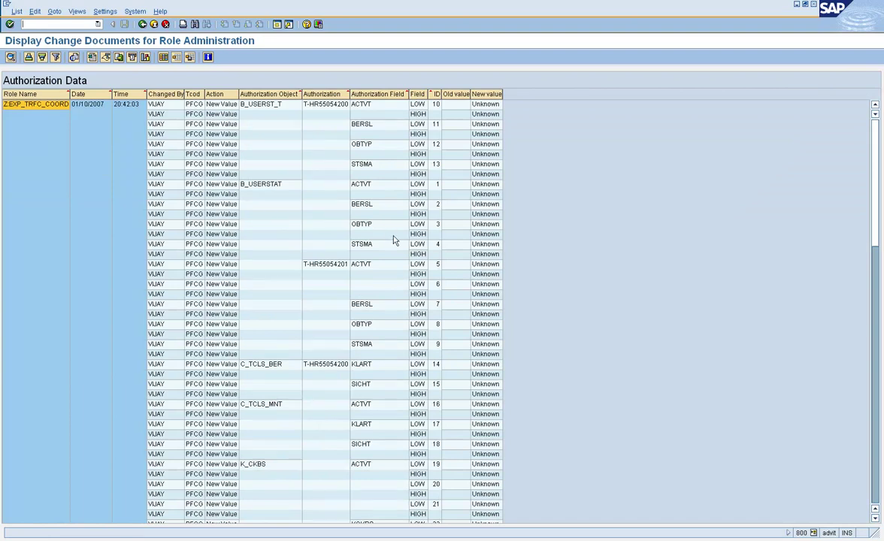
pyautogui.click(877, 306)
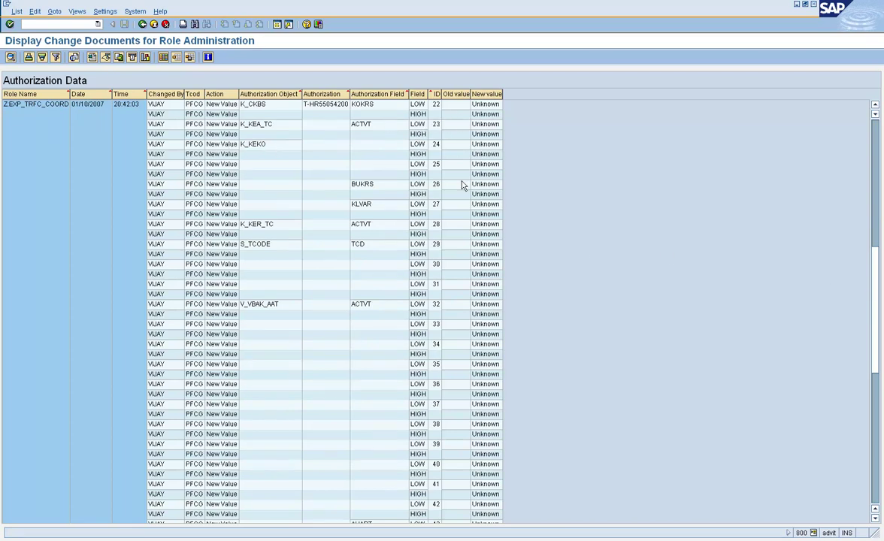
pyautogui.click(143, 24)
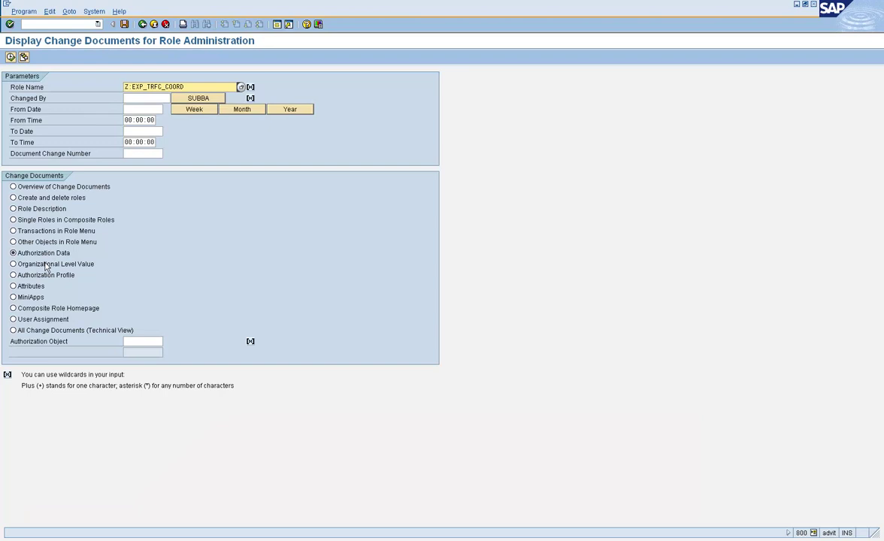
pyautogui.click(40, 275)
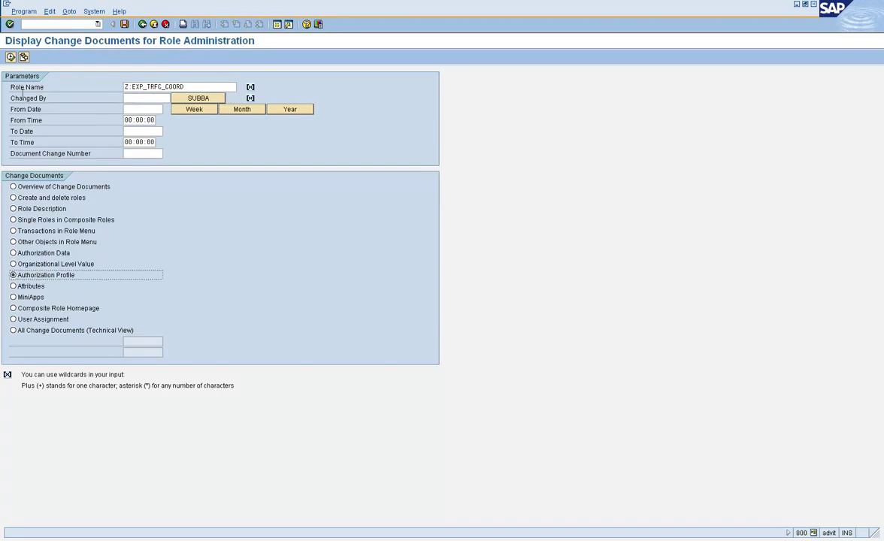
pyautogui.click(10, 57)
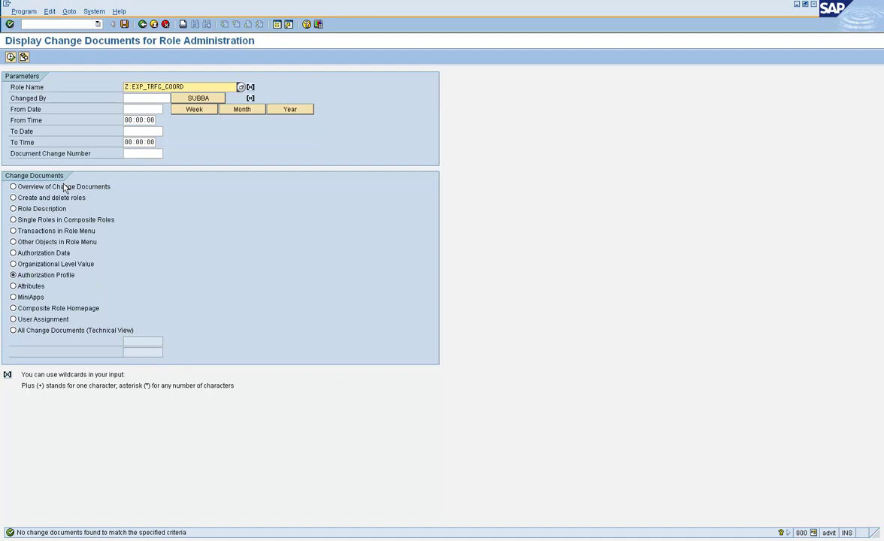
# - Search role-assignment change documents since 08/19/2007, find none, and return to the User Information System tree
pyautogui.click(142, 24)
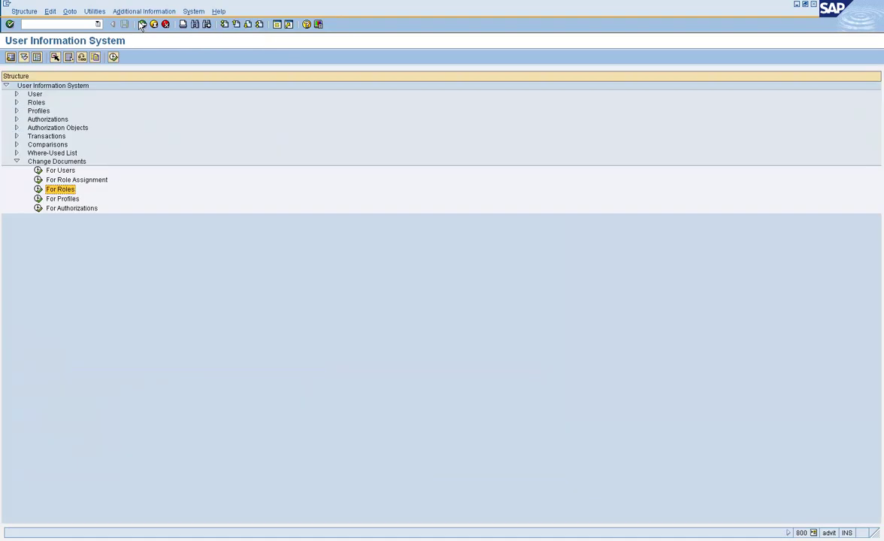
pyautogui.doubleClick(37, 180)
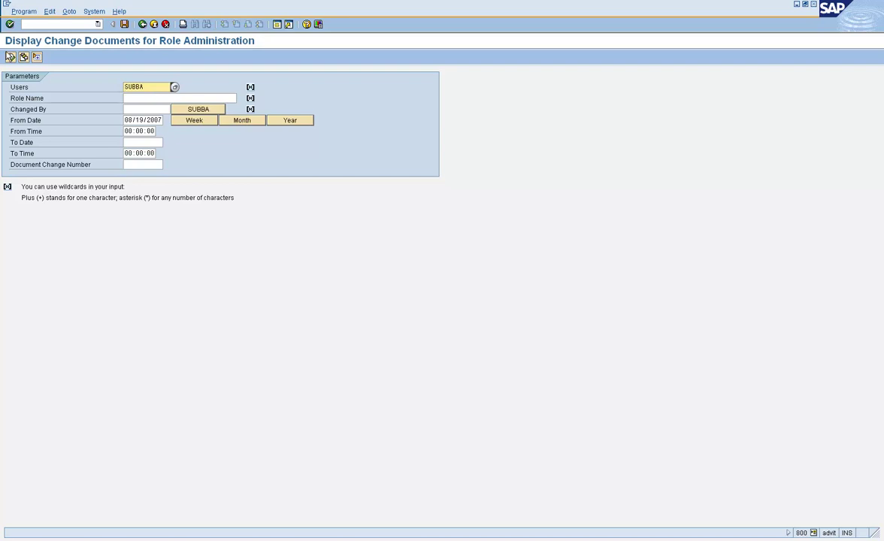
pyautogui.click(11, 58)
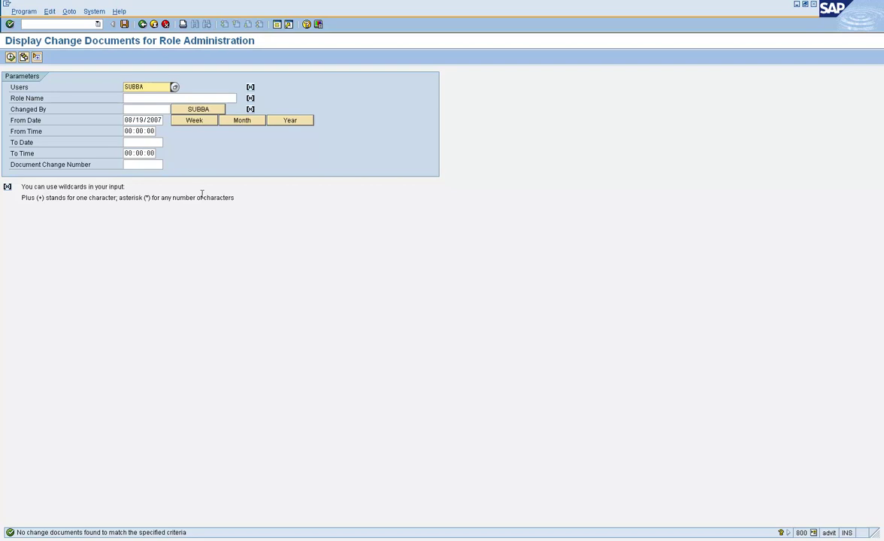
pyautogui.click(142, 24)
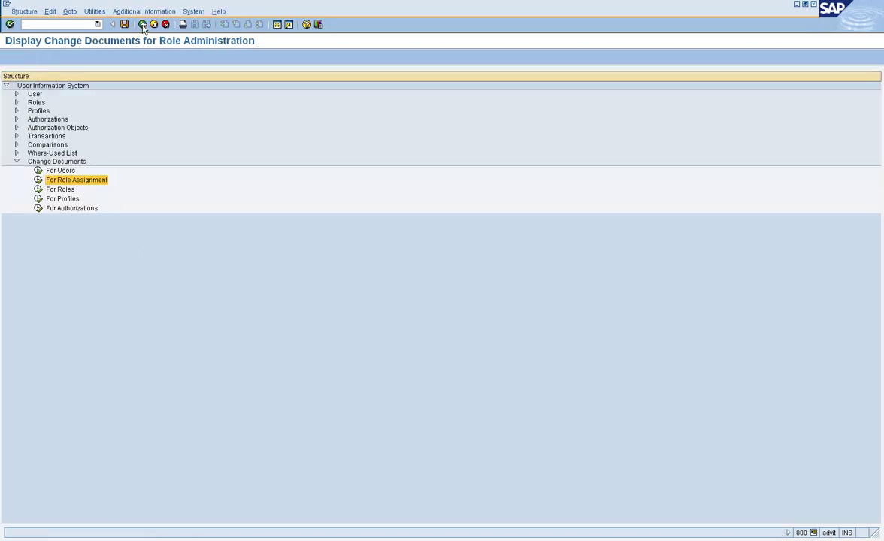